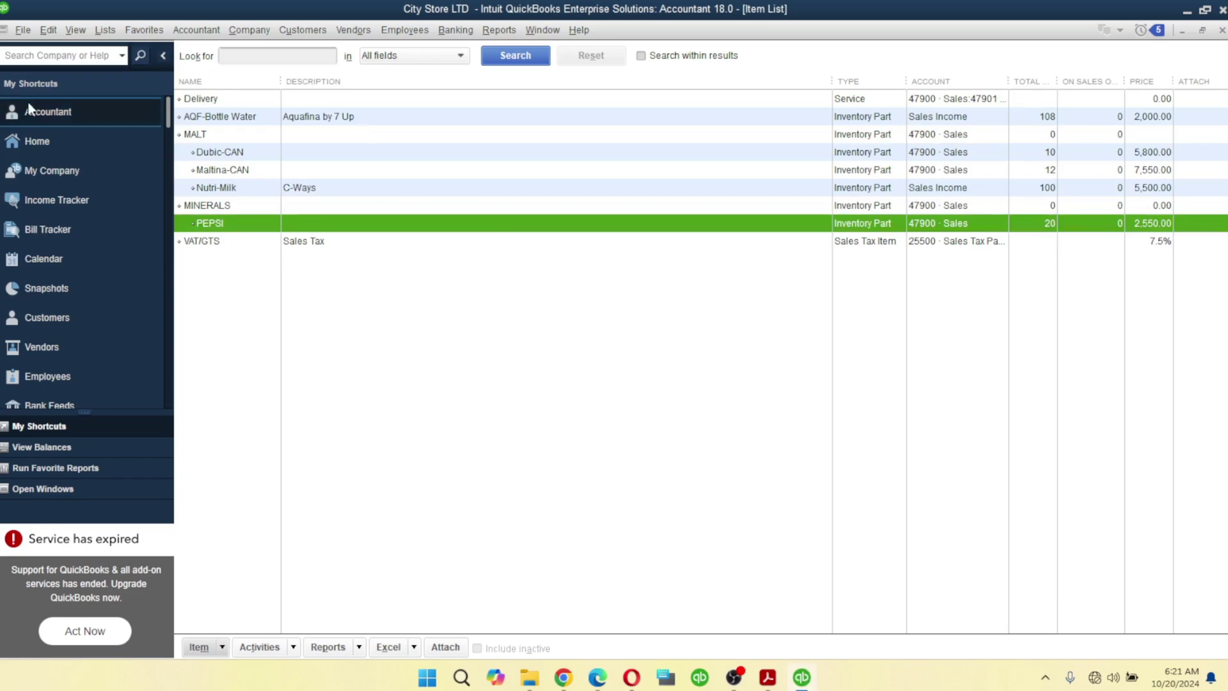
- Open the Customer Center and select Goddyson Nigeria LTD's 4,300.00 invoice transaction
left_click(40, 142)
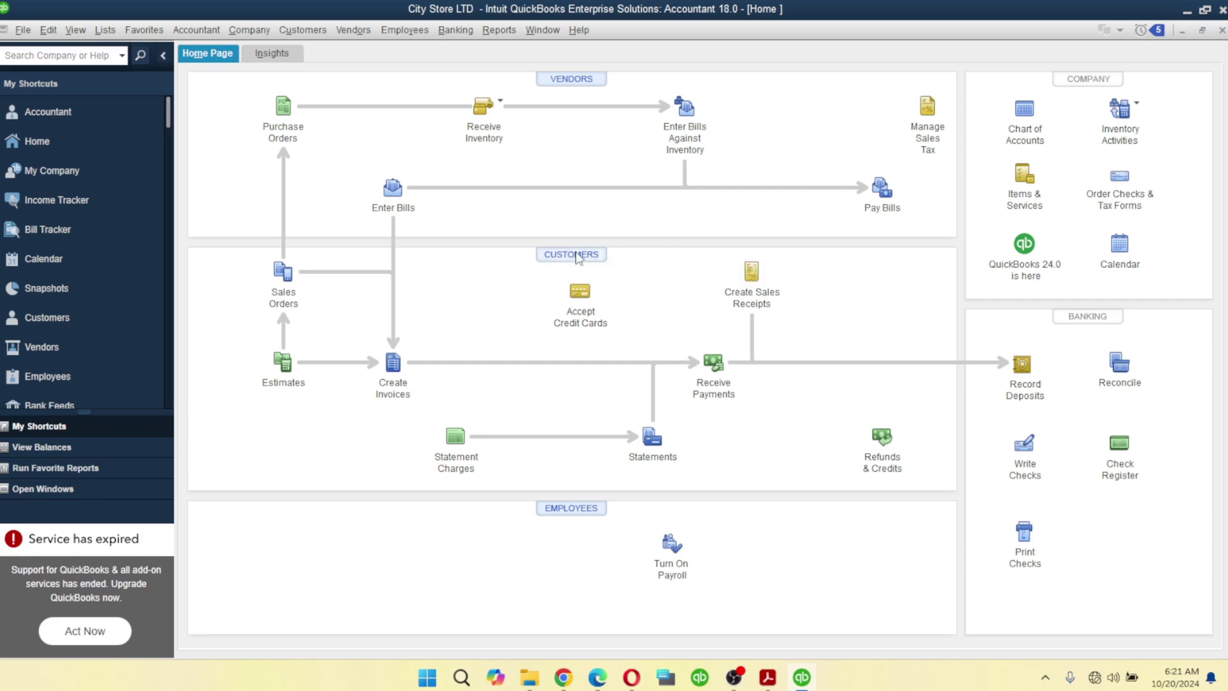
left_click(577, 256)
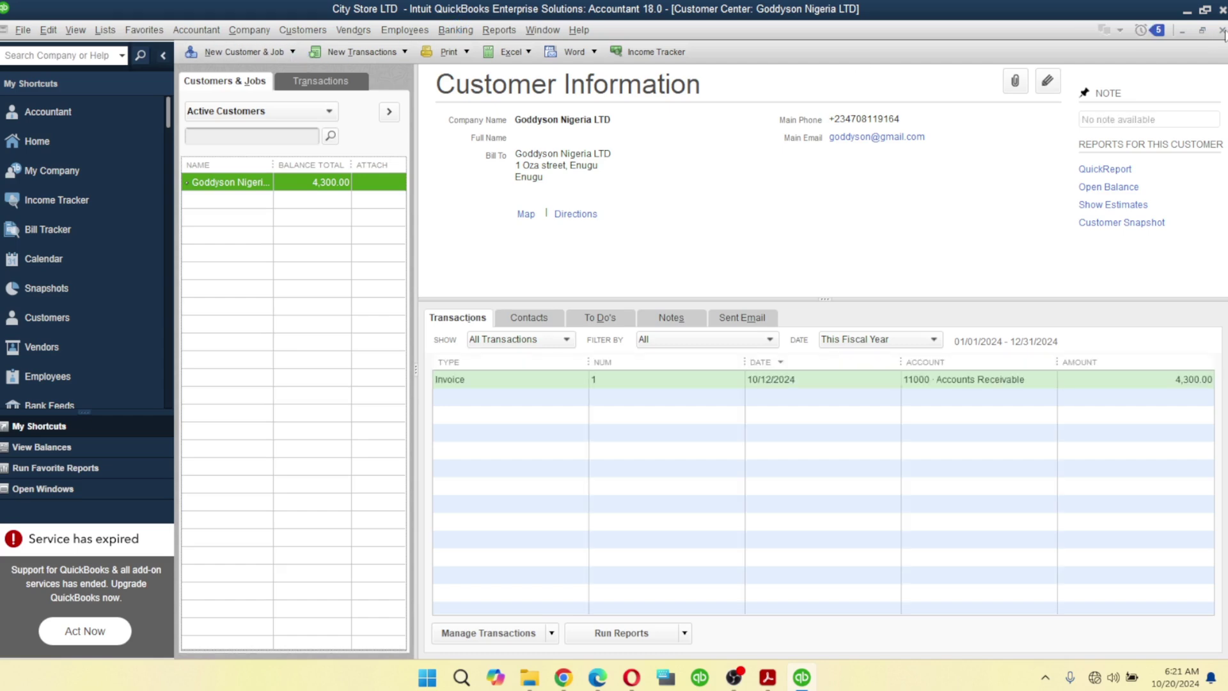
left_click(1222, 30)
left_click(300, 31)
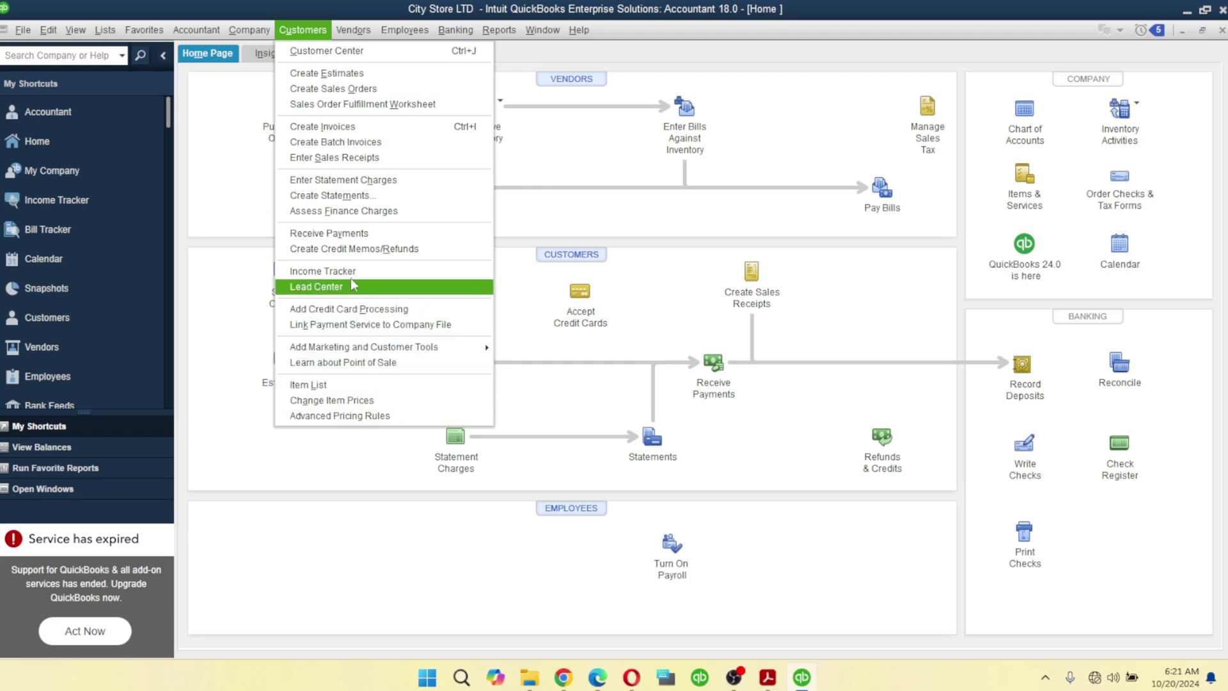
left_click(315, 51)
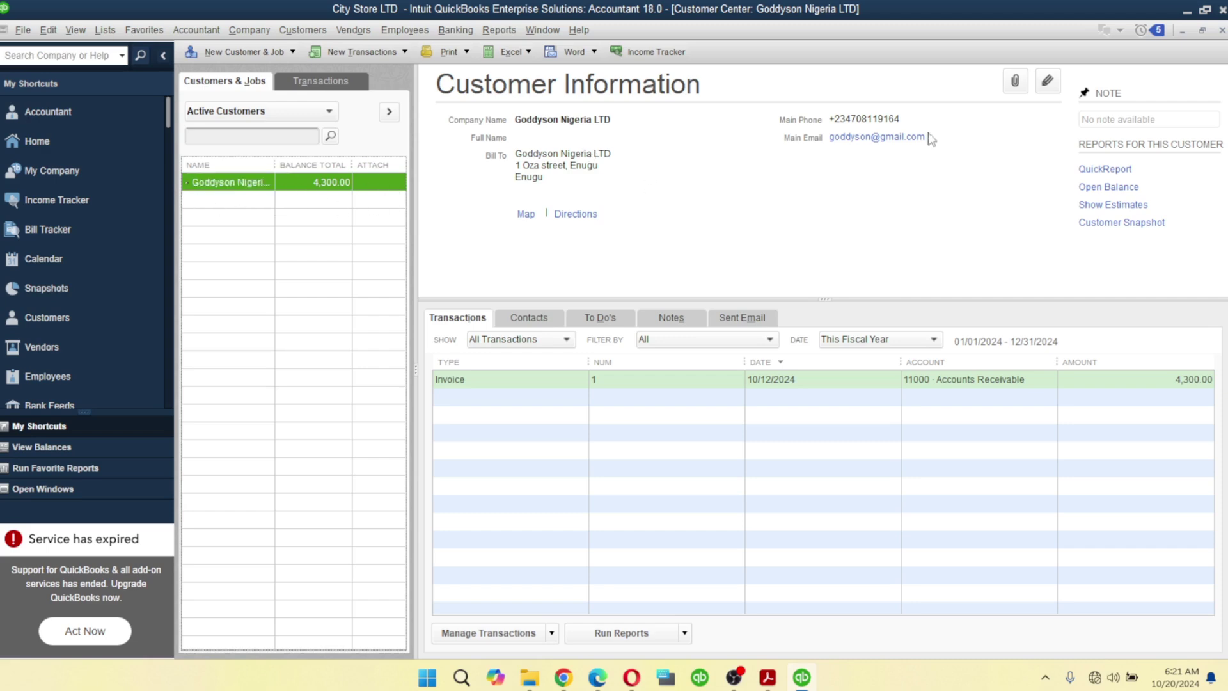
left_click(664, 383)
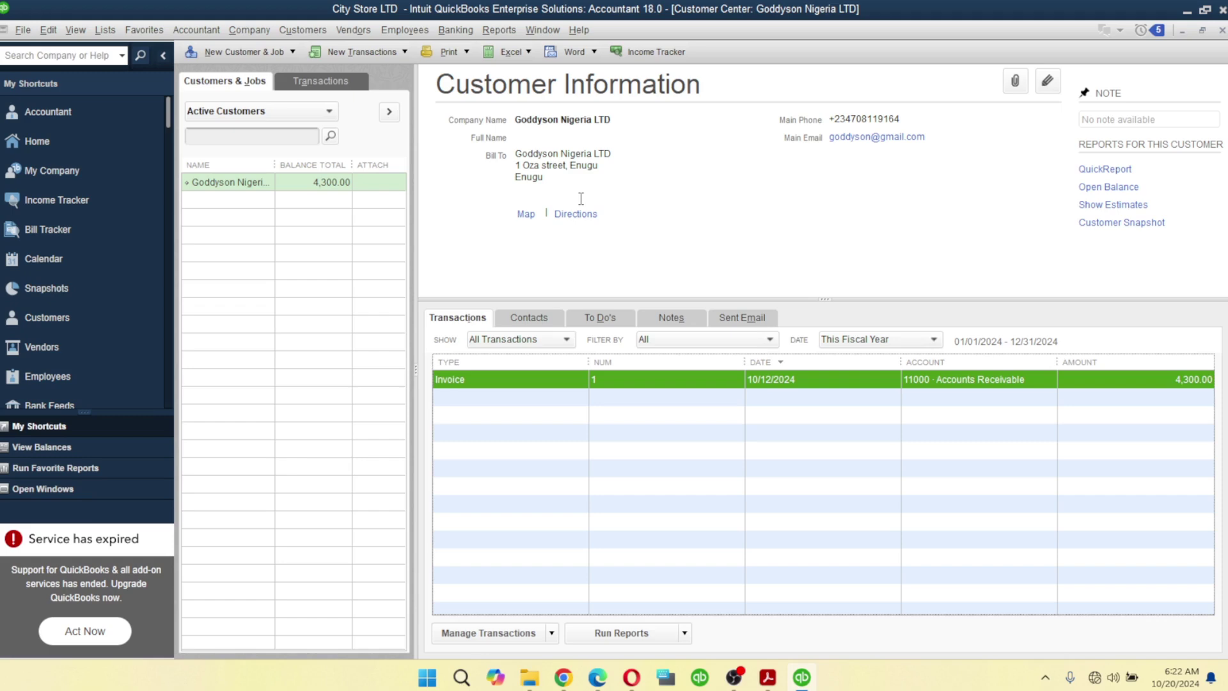
- Start a new customer named WILLY STORES LTD
left_click(236, 53)
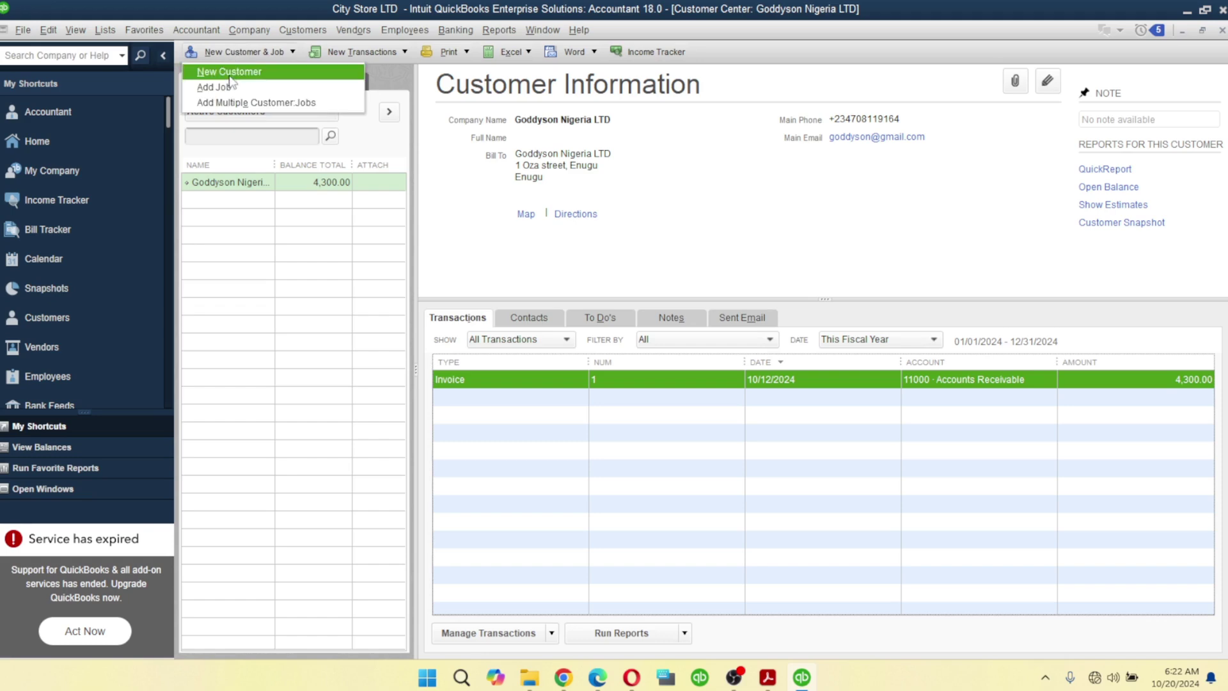
left_click(231, 76)
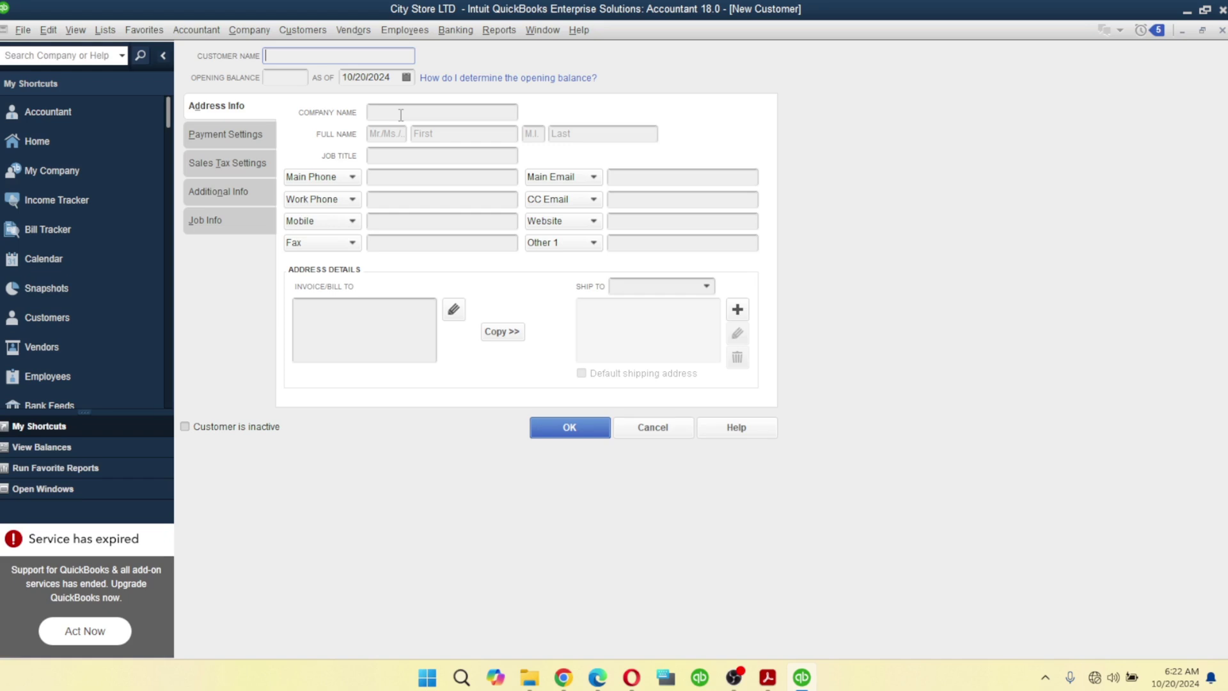
type("WILLY STORES LTD")
- Copy WILLY STORES LTD into Company Name and select the default bill-to text
left_click(402, 112)
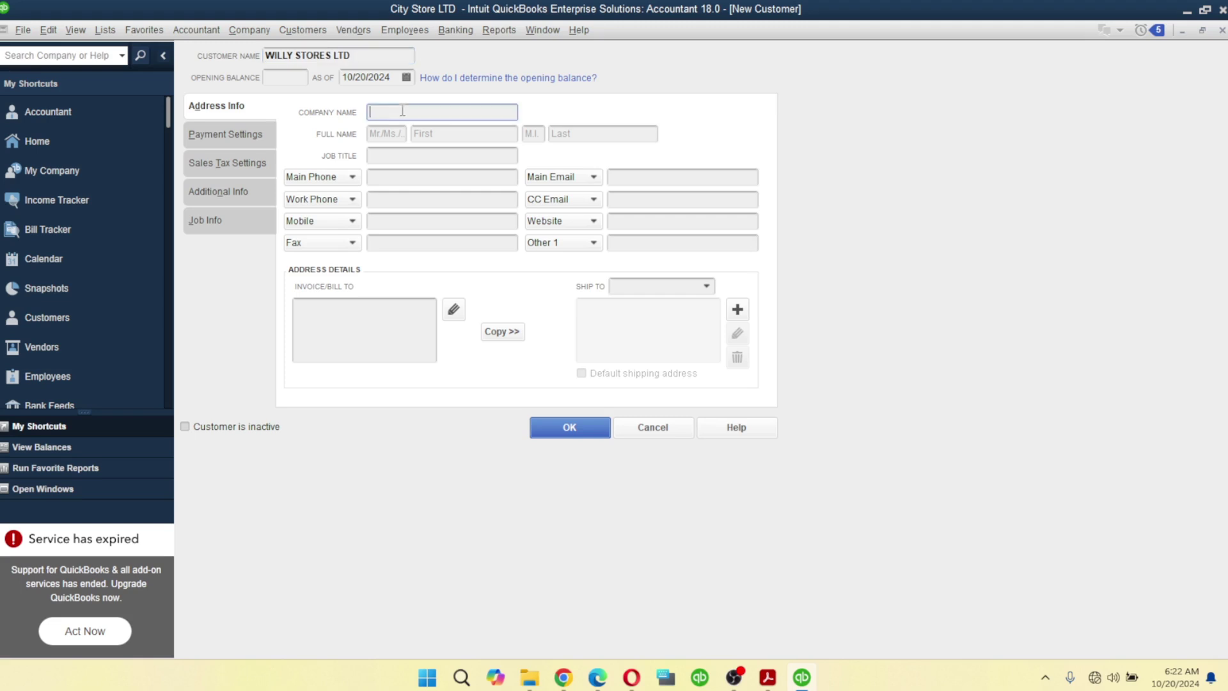
left_click(367, 57)
key("ctrl+c")
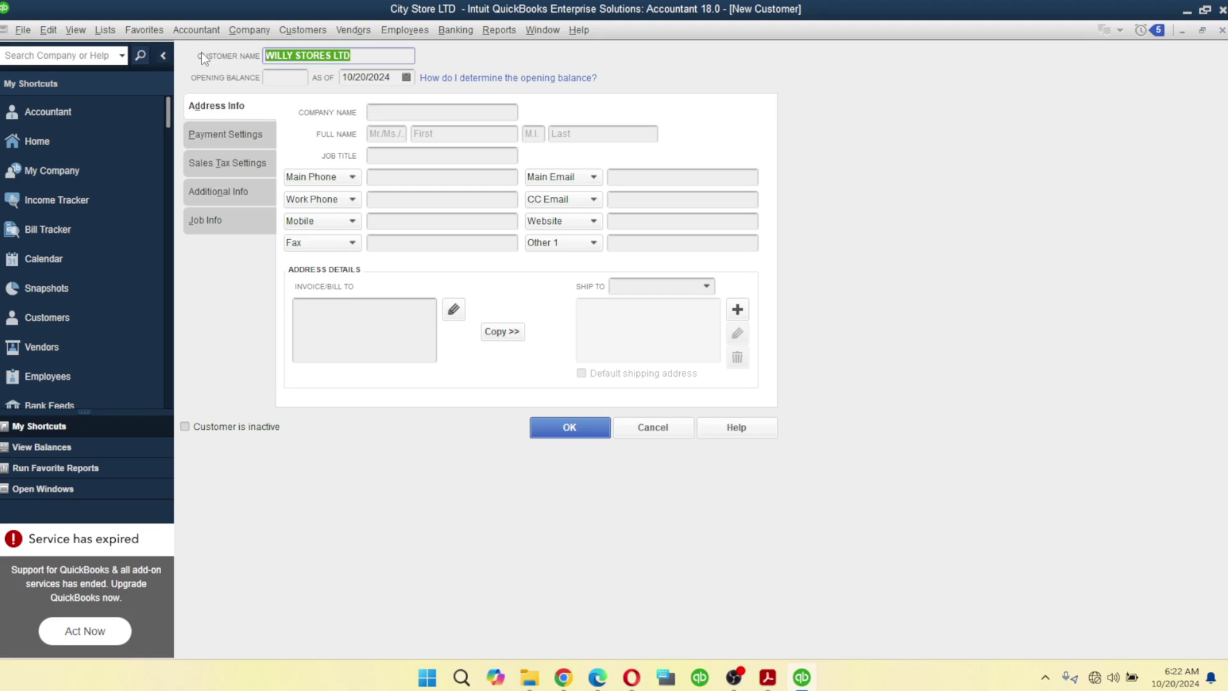
left_click(416, 112)
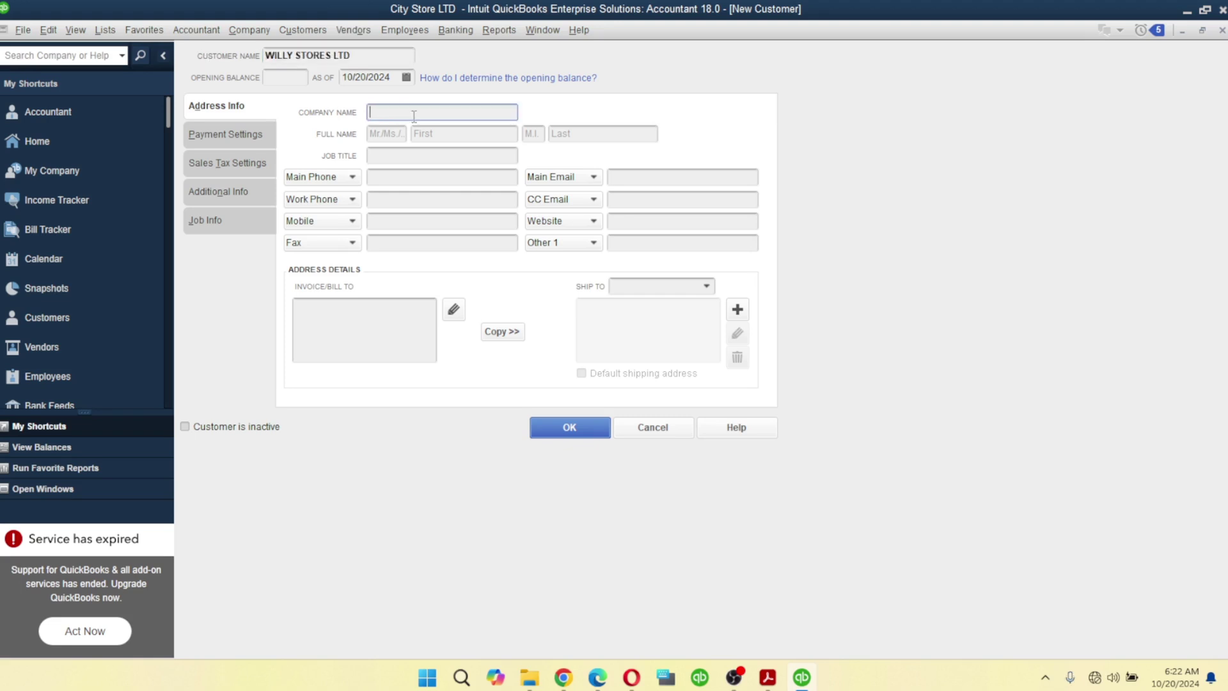
key("ctrl+v")
left_click(444, 135)
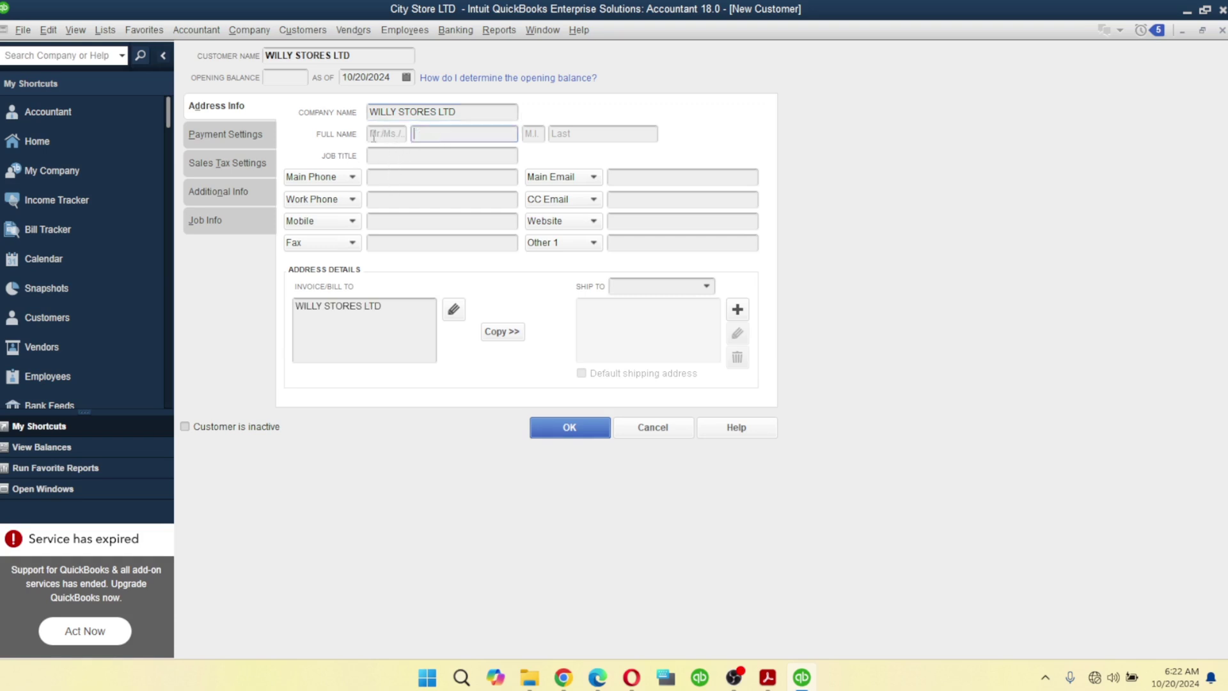
left_click(375, 135)
left_click(624, 136)
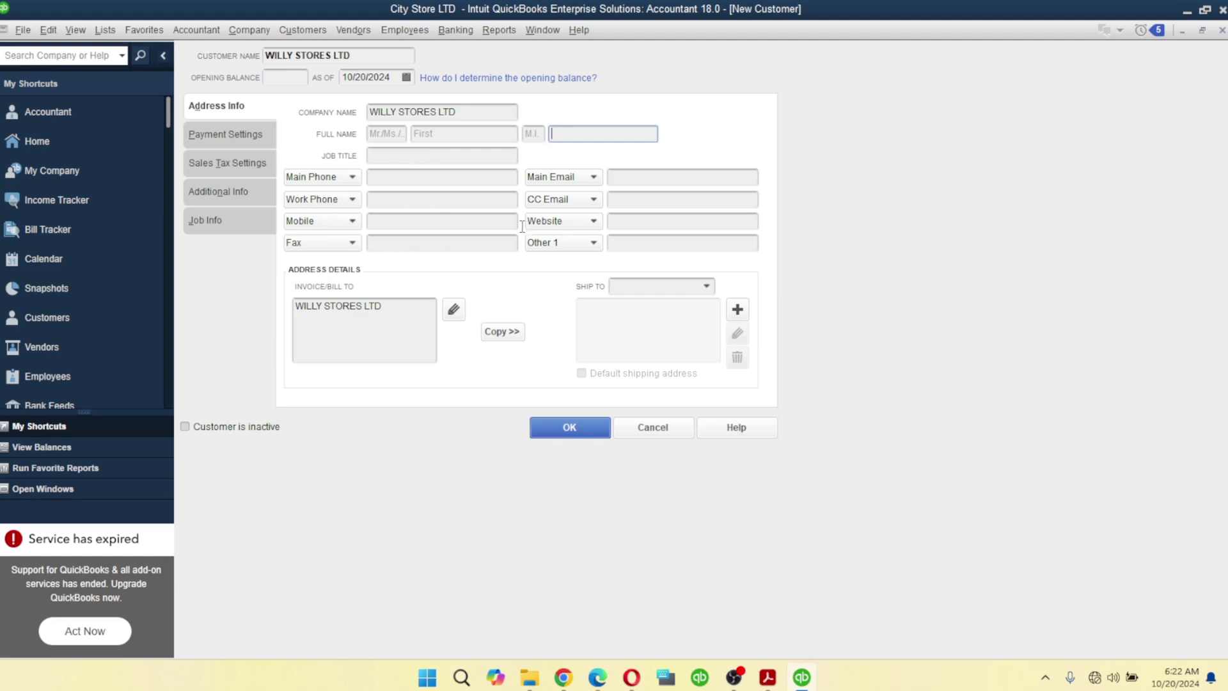
left_click_drag(417, 314, 254, 303)
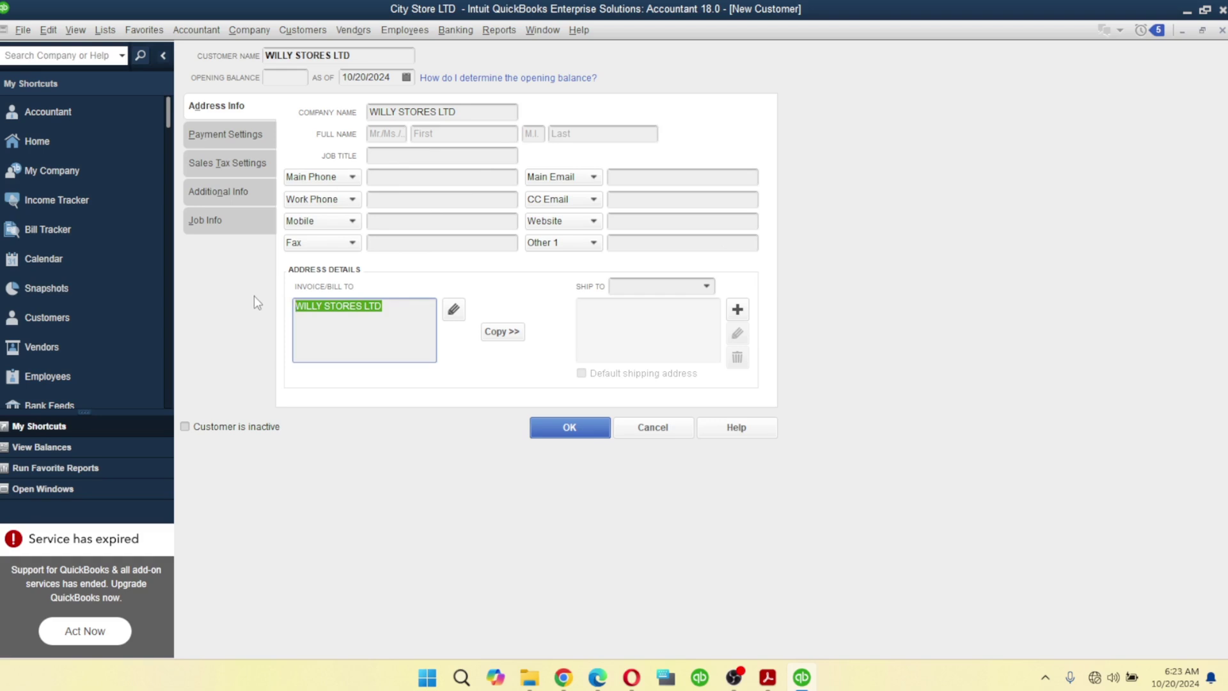
- Replace the bill-to text with the customer's street address in Enugu
key("BackSpace")
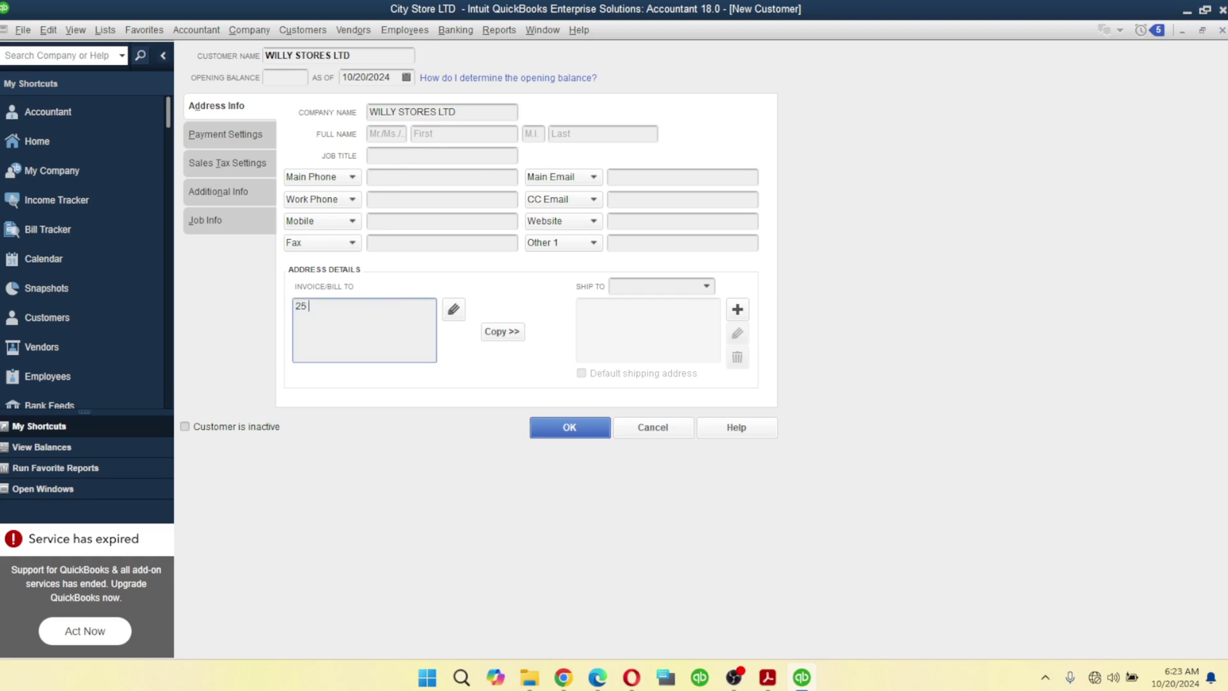
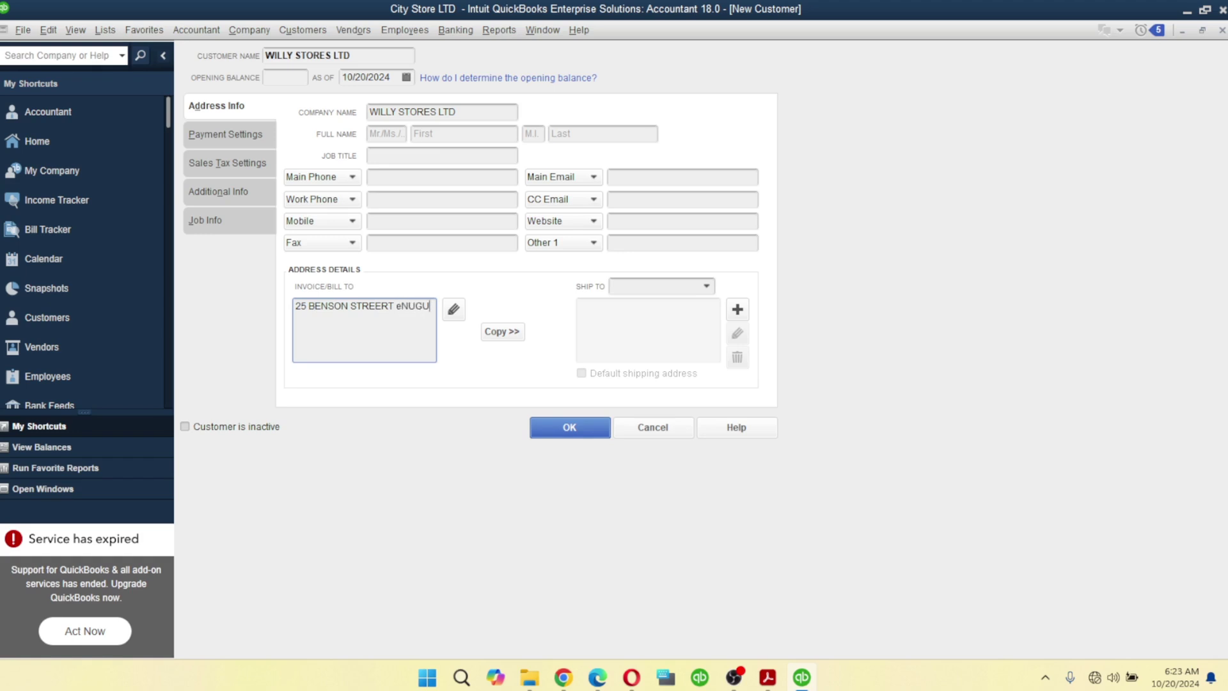
type("ENUGU")
- Fill in the main phone number, main email and website willystoreltd.ng
left_click(392, 179)
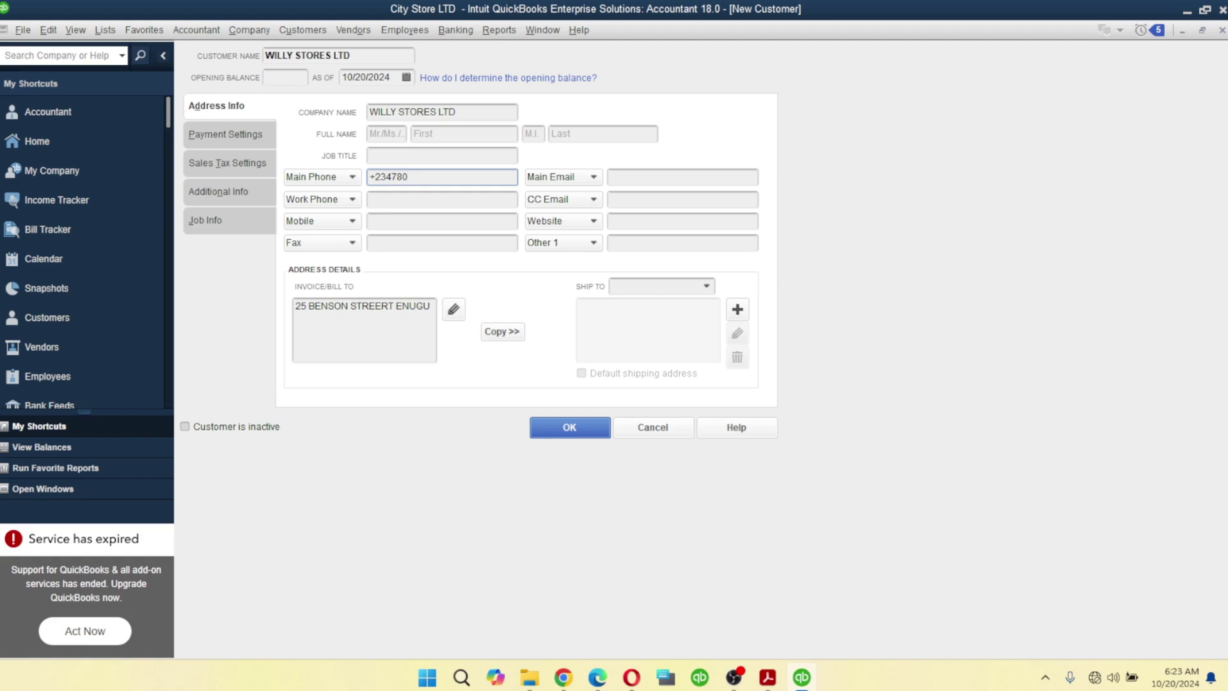
left_click(636, 175)
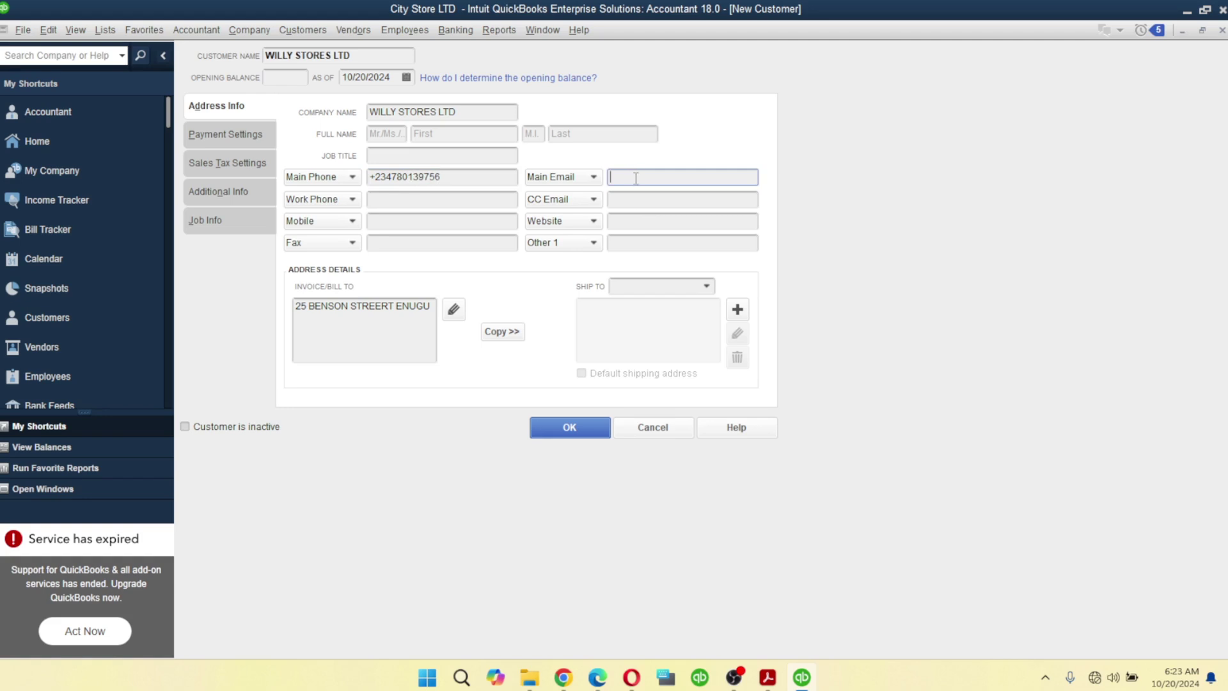
type("W")
key("BackSpace")
left_click(645, 219)
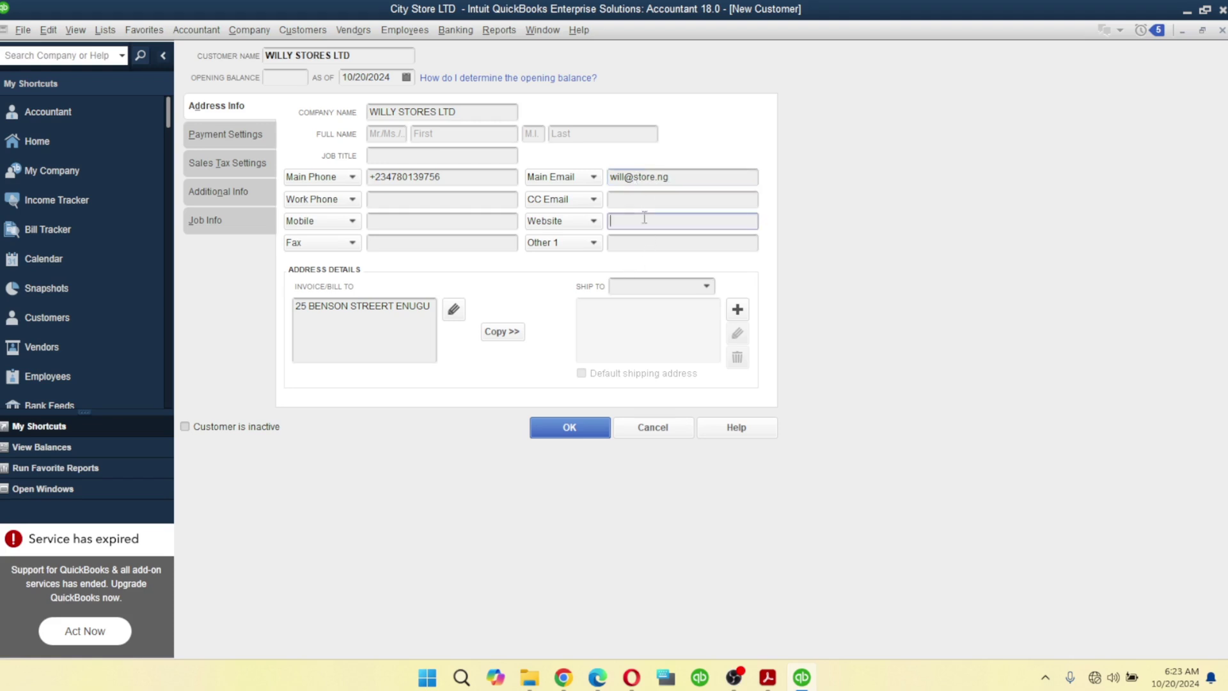
type("ww")
type("td")
type(".ng")
left_click(240, 133)
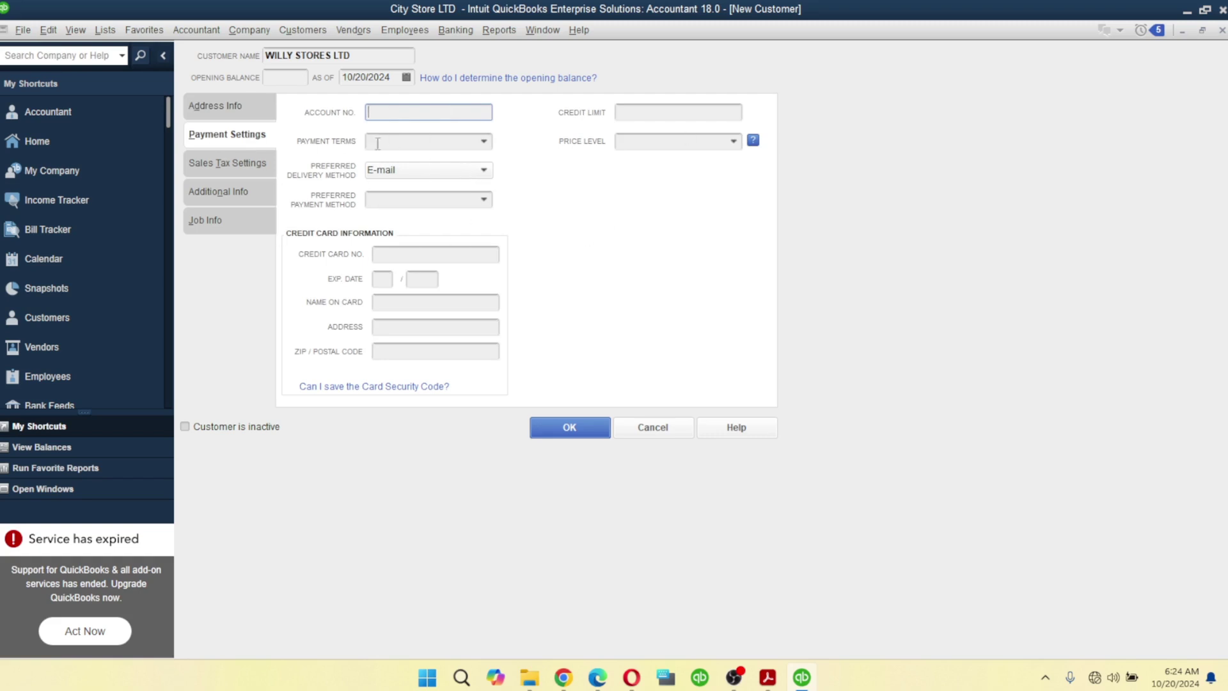
left_click(231, 163)
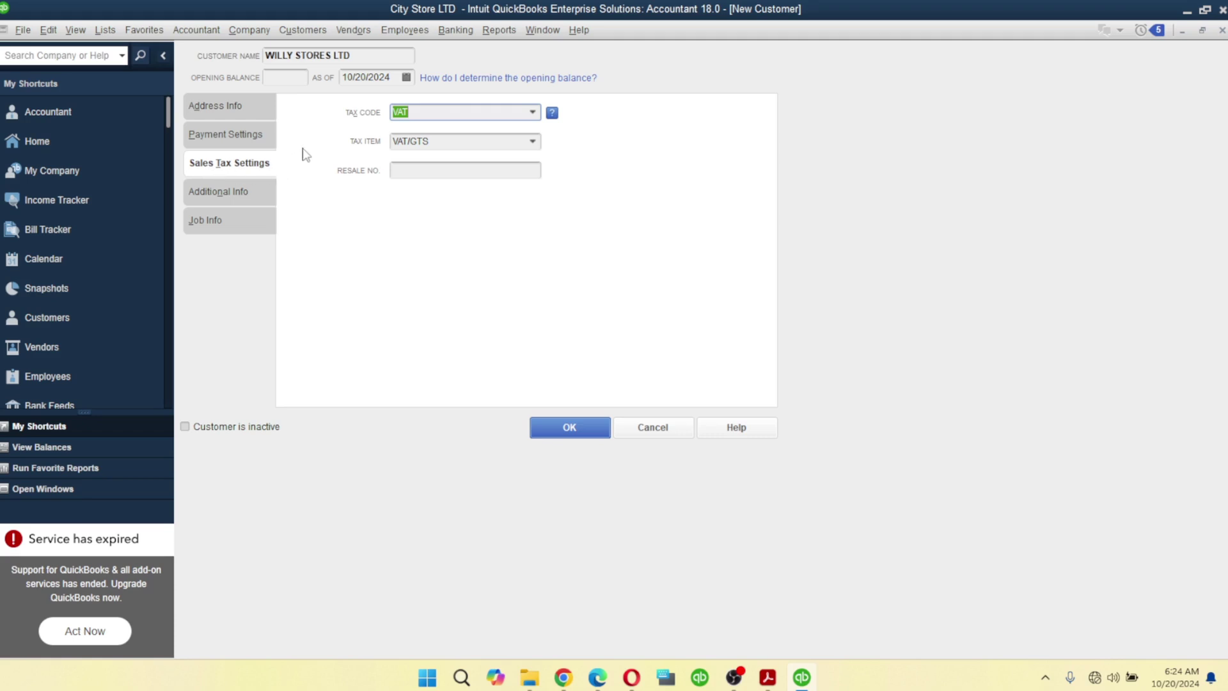
left_click(232, 191)
left_click(211, 222)
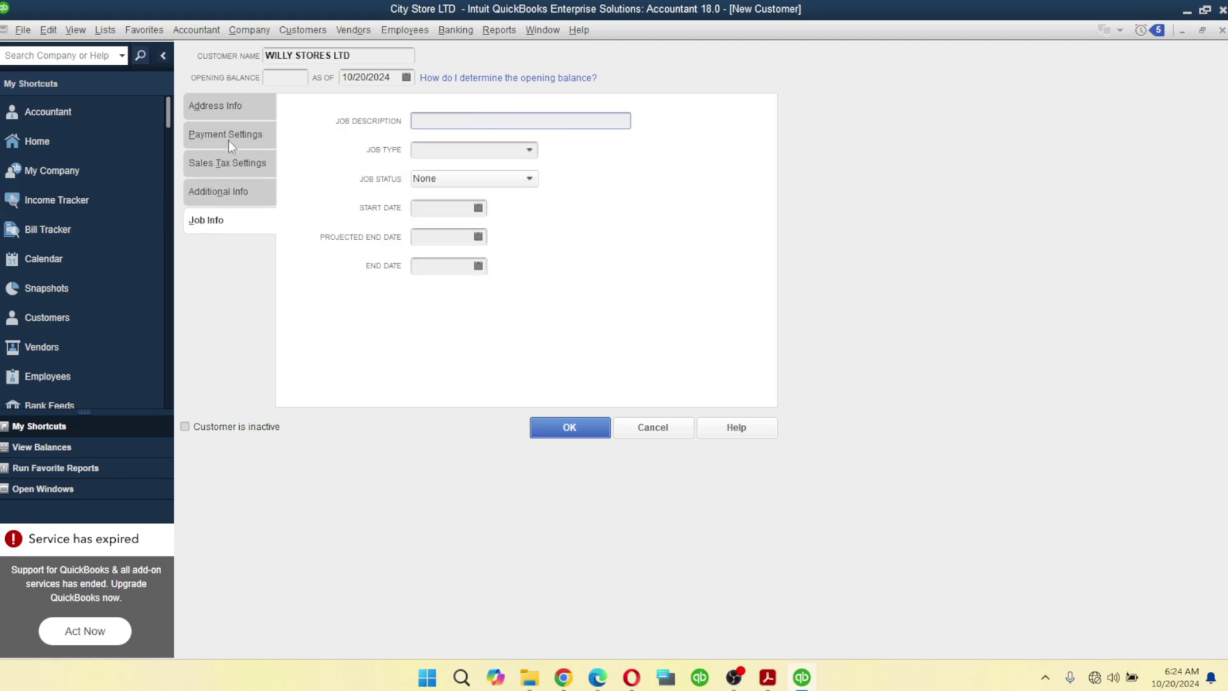
left_click(224, 104)
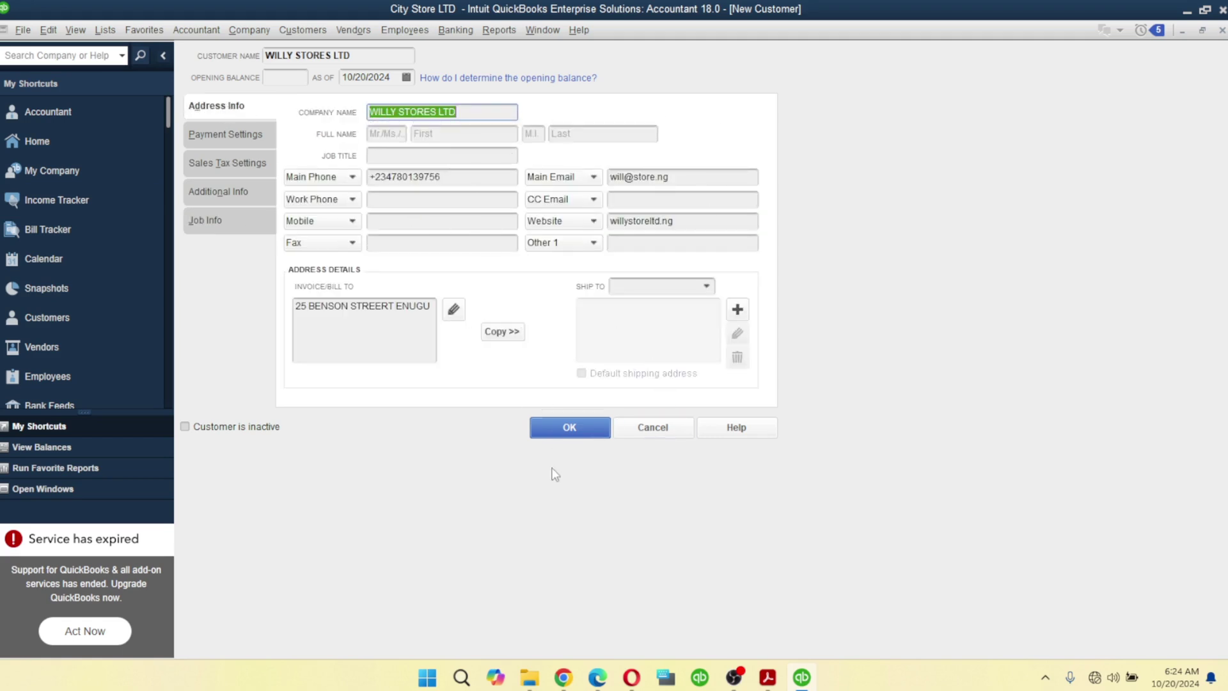
- Save WILLY STORES LTD and review Goddyson Nigeria LTD's details and invoice
left_click(577, 434)
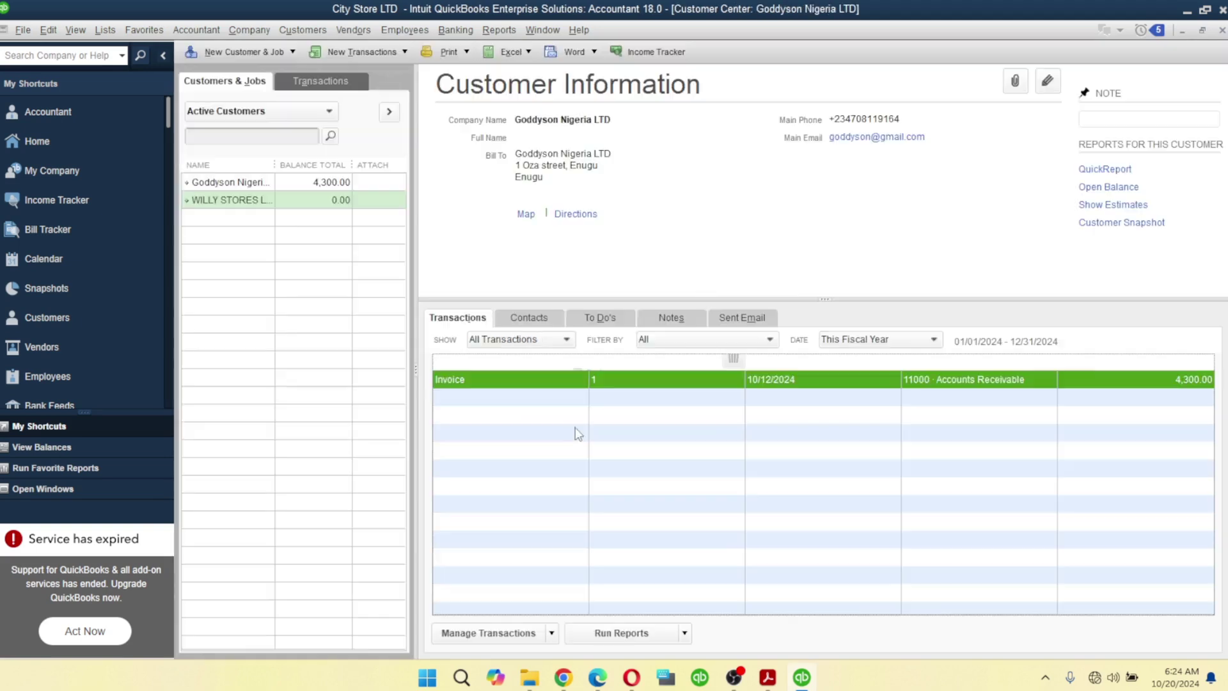
left_click(224, 202)
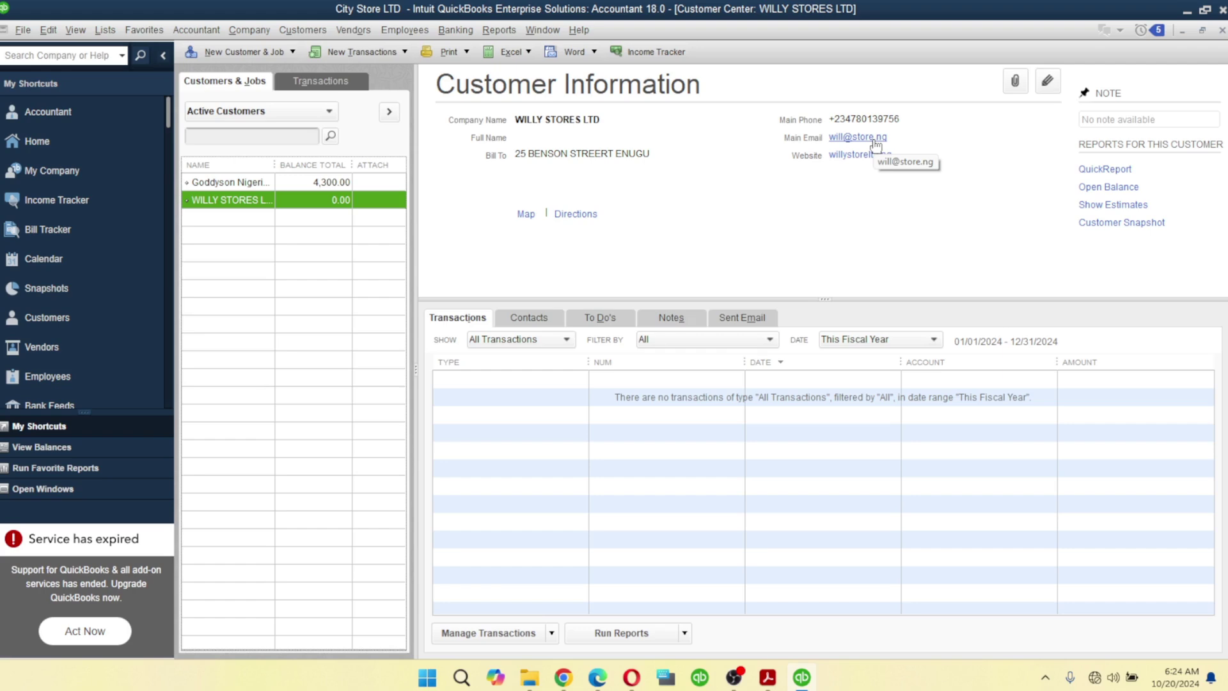
left_click(239, 184)
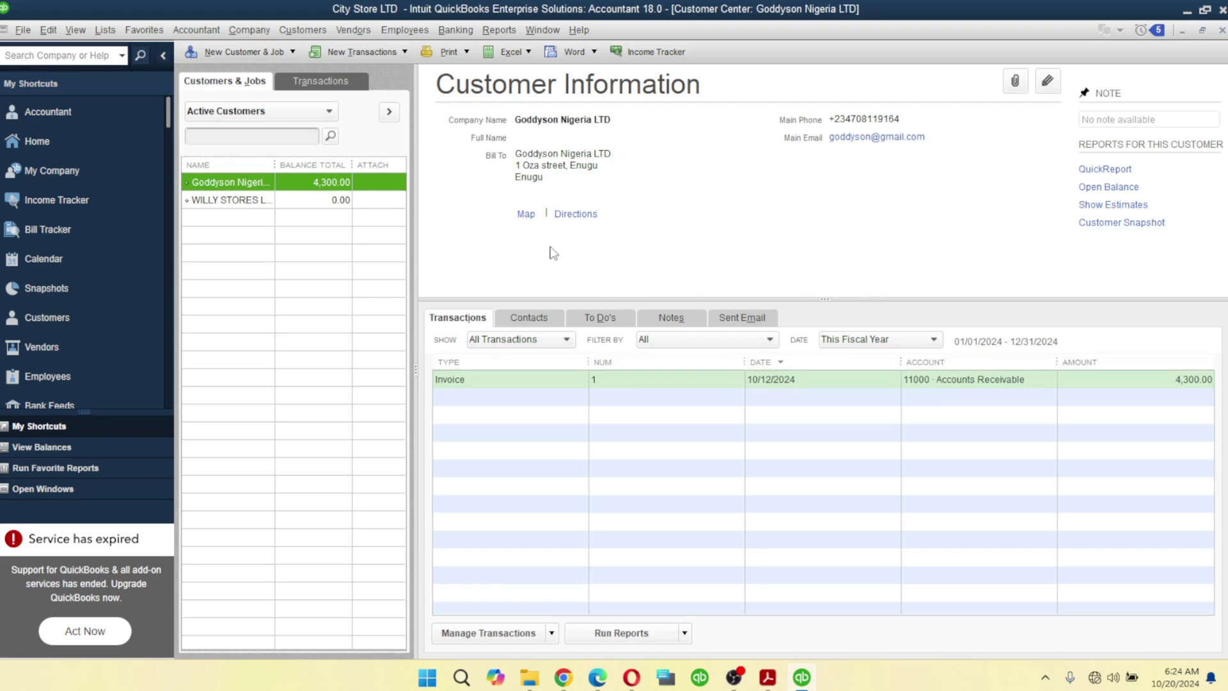
left_click(510, 383)
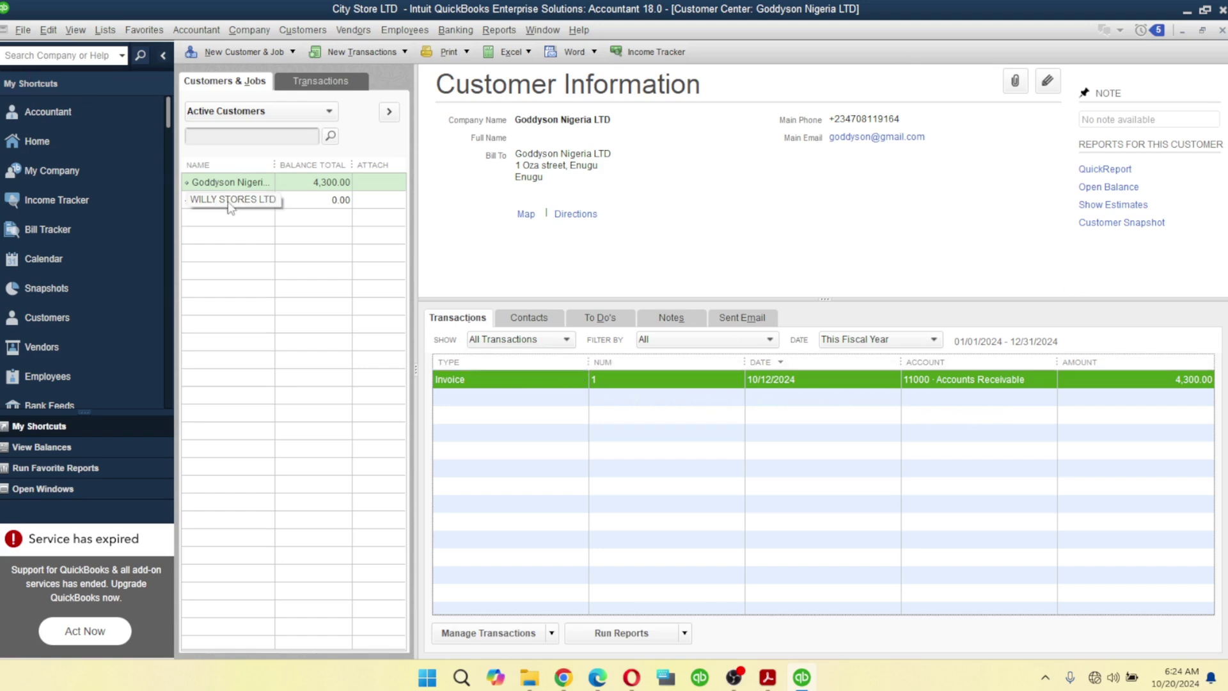
- Click through WILLY STORES, SEEP, NWACHI and Goddyson records, ending on CHISOMA SUPER MART
left_click(250, 200)
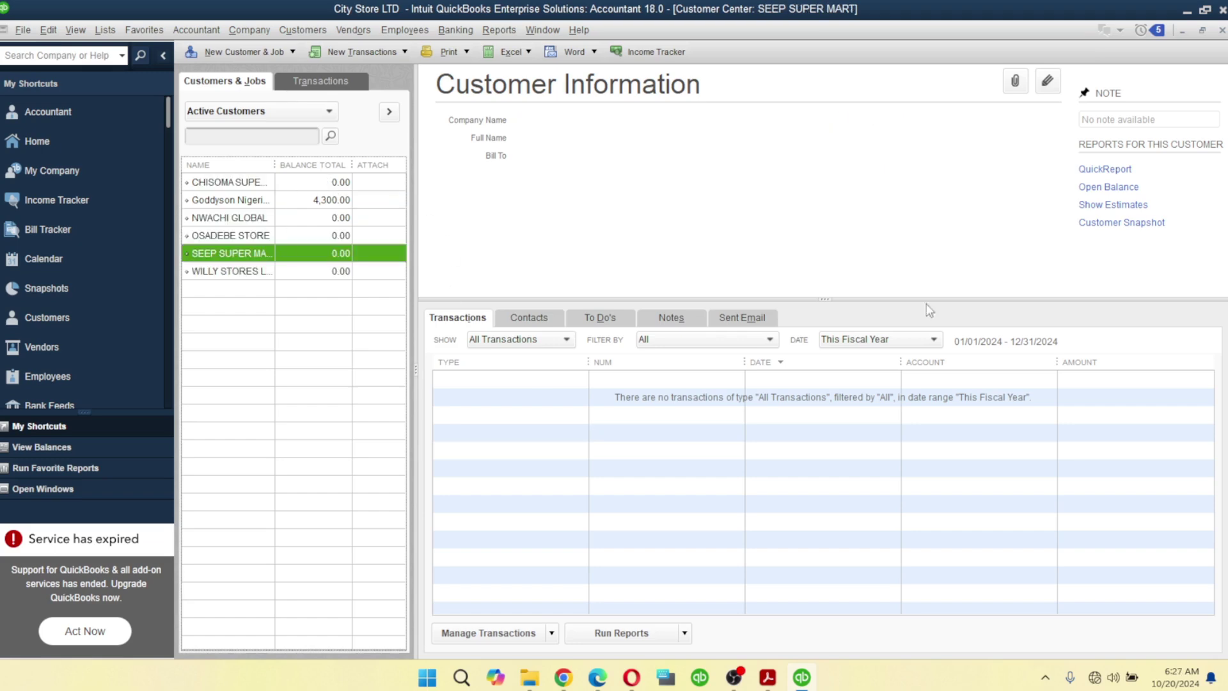
left_click(232, 184)
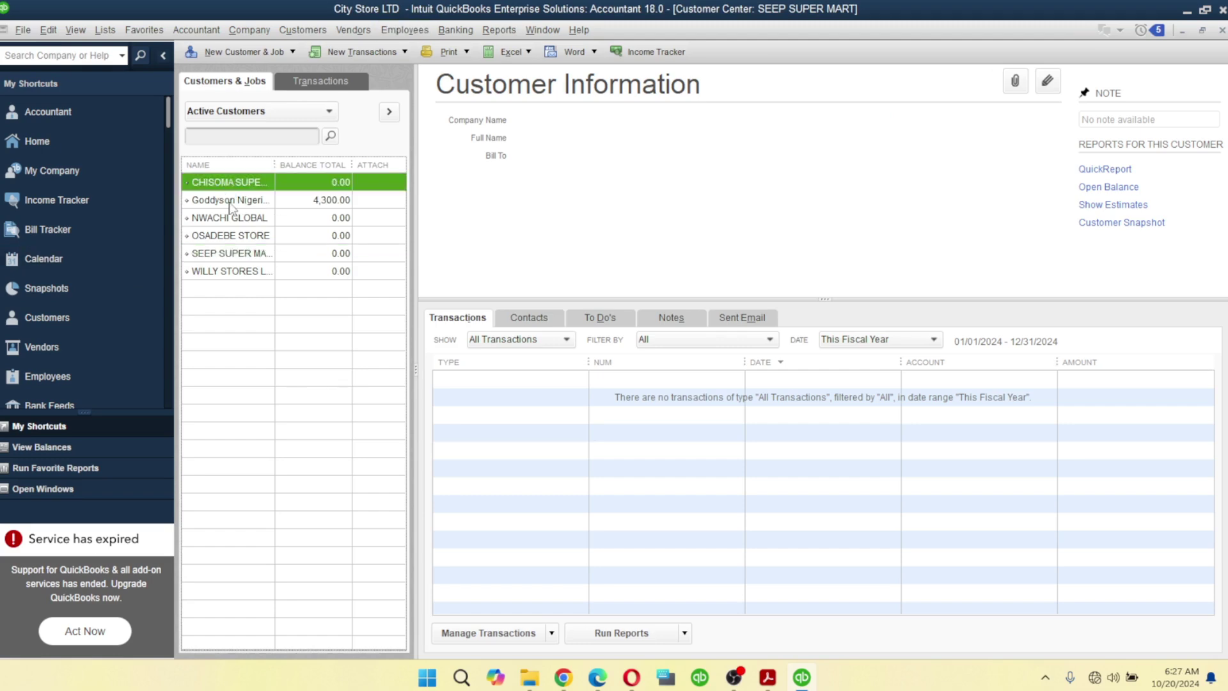
left_click(232, 202)
left_click(227, 253)
left_click(217, 271)
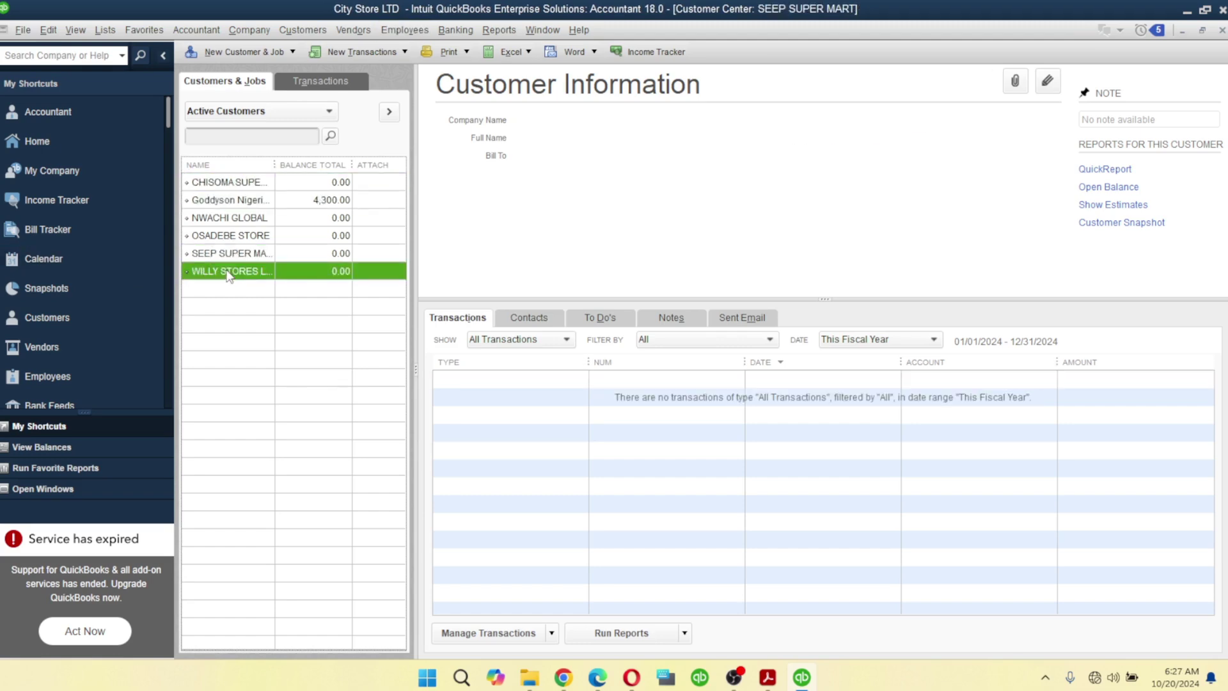
left_click(225, 206)
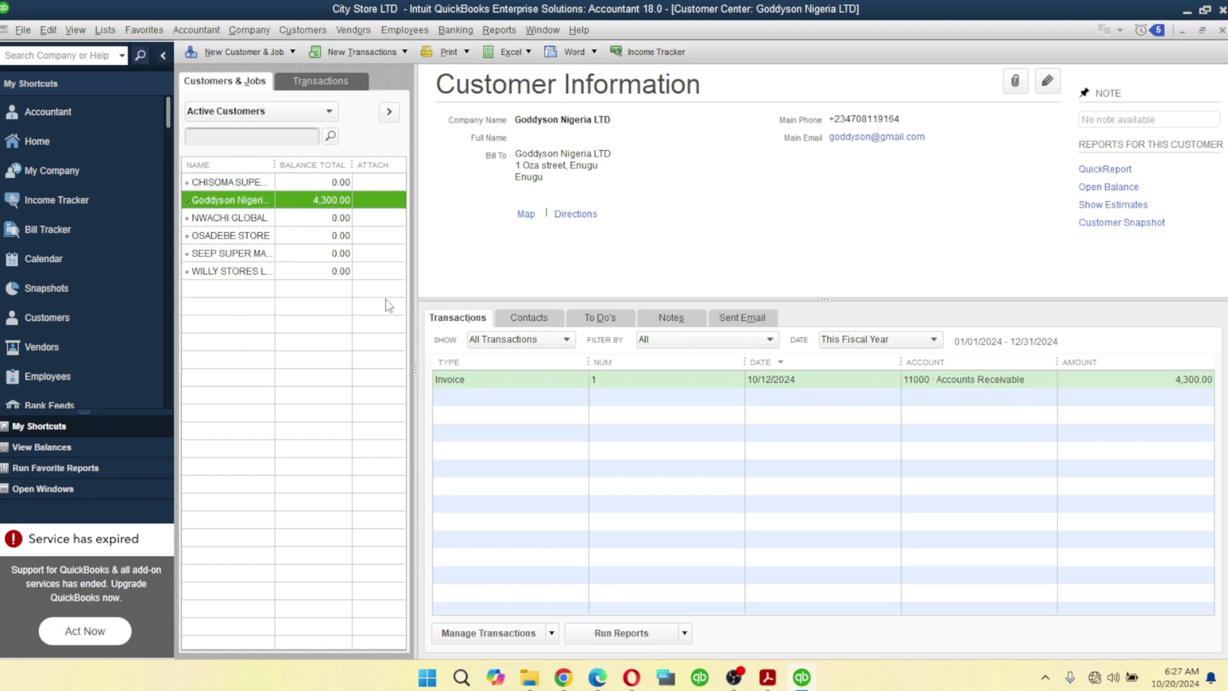
left_click(229, 220)
left_click(234, 252)
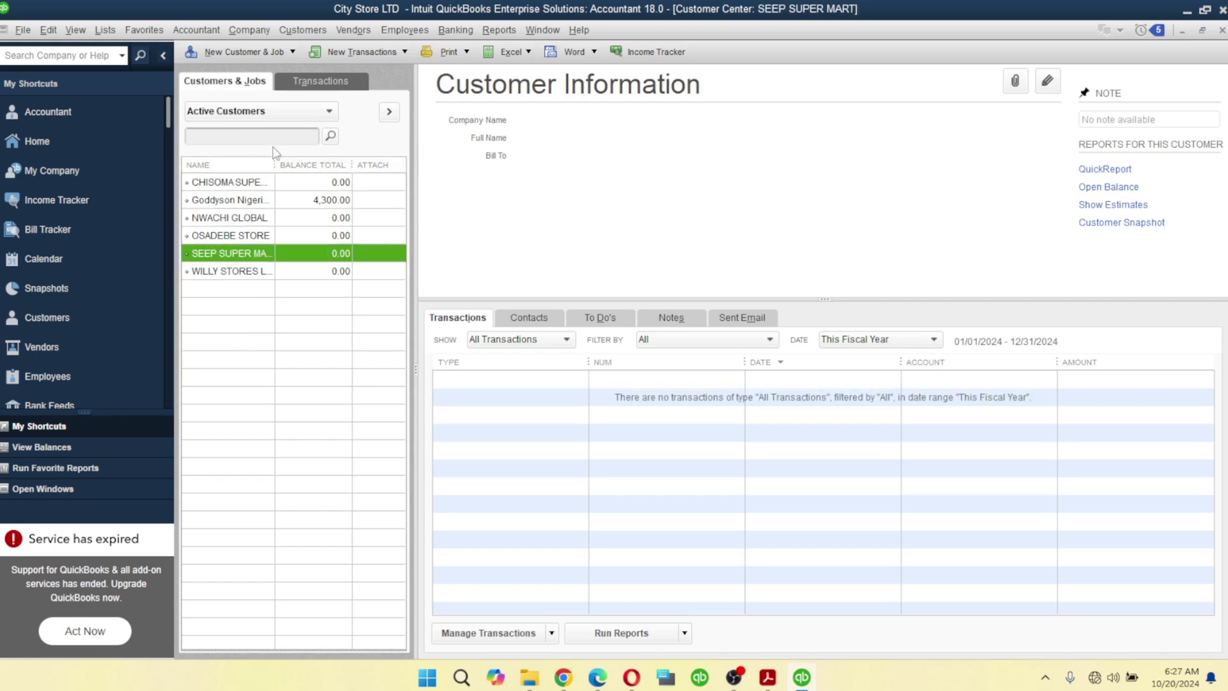
left_click(233, 185)
left_click(234, 274)
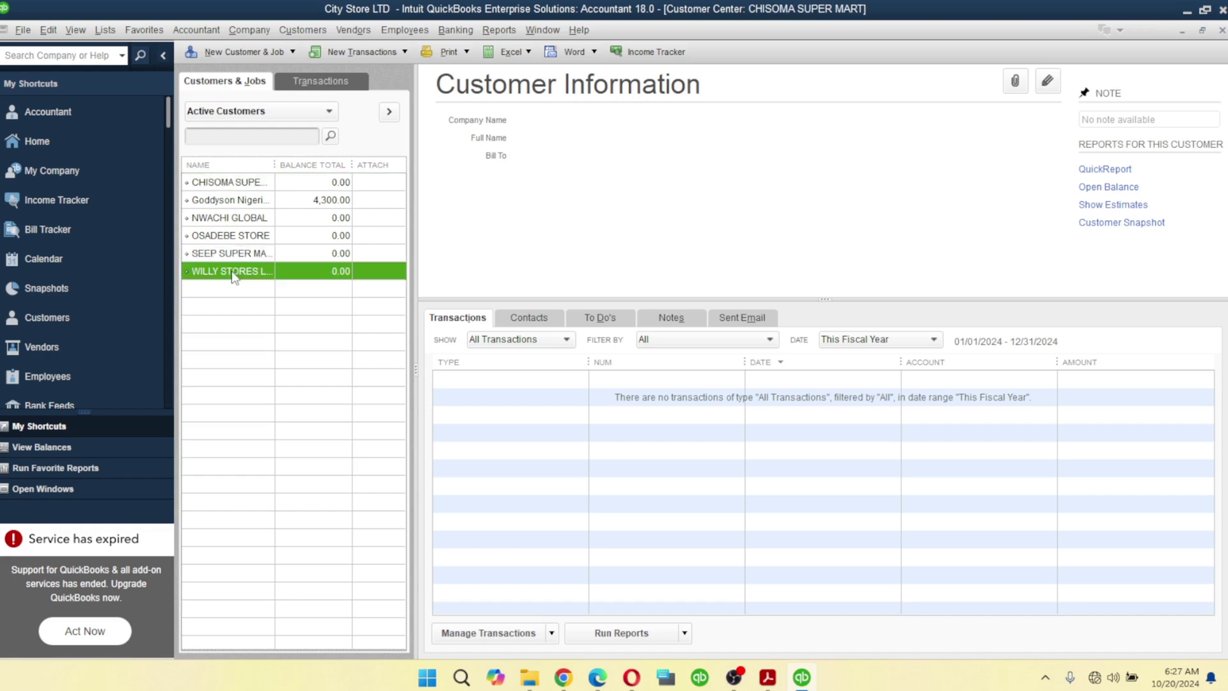
left_click(229, 183)
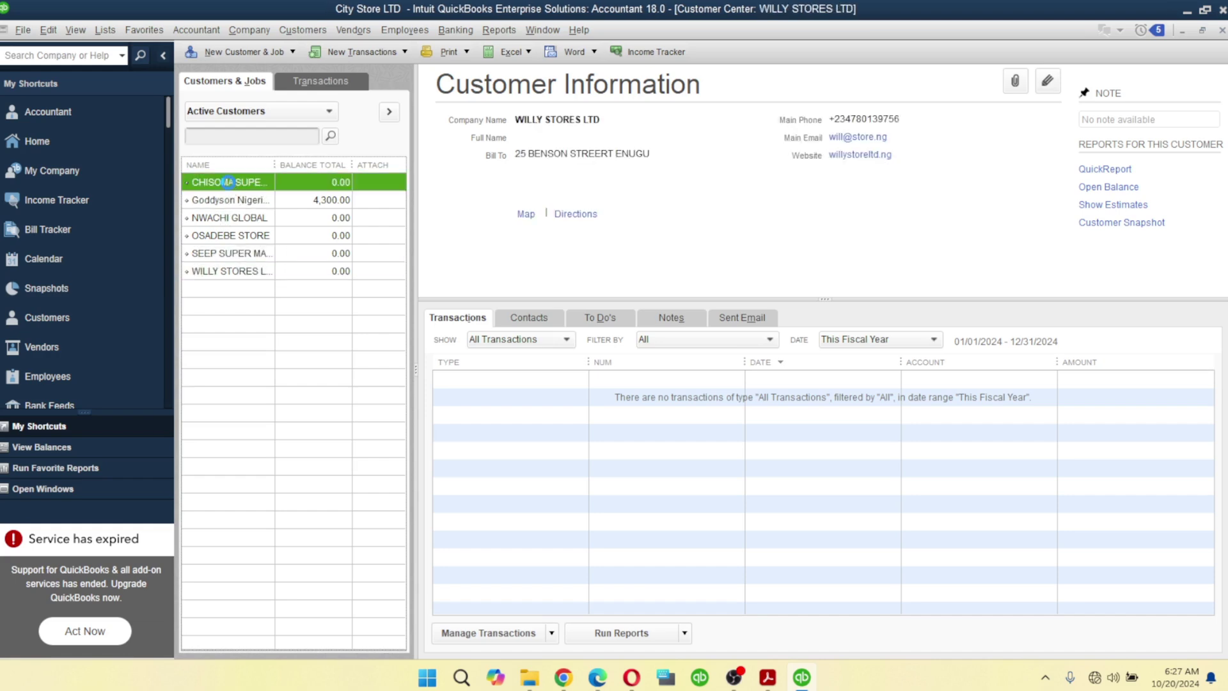
left_click(235, 272)
left_click(225, 185)
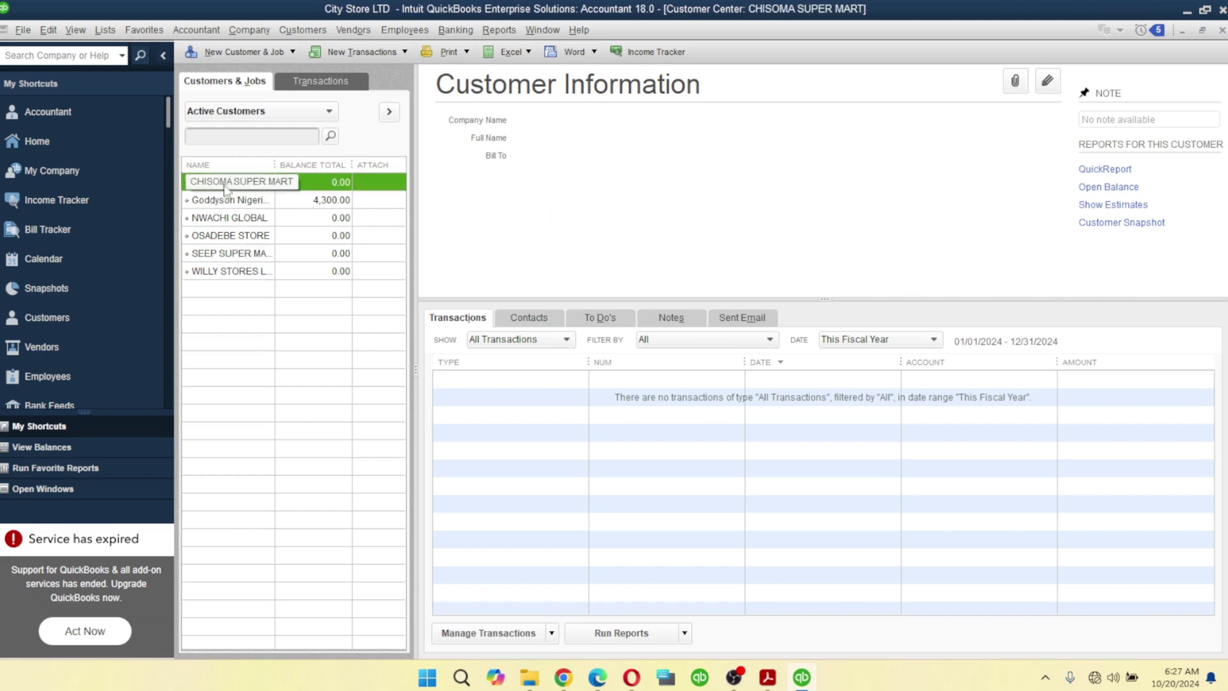
- Cancel deleting CHISOMA SUPER MART, then open NWACHI GLOBAL's record for editing
right_click(225, 184)
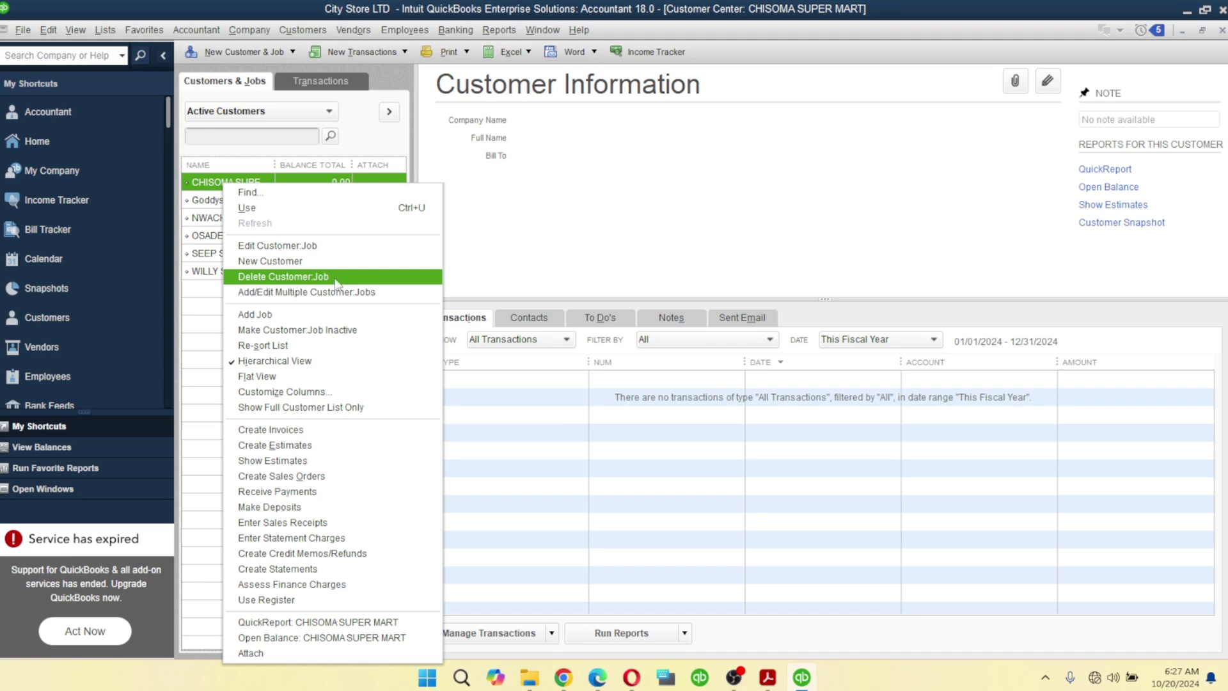
left_click(319, 277)
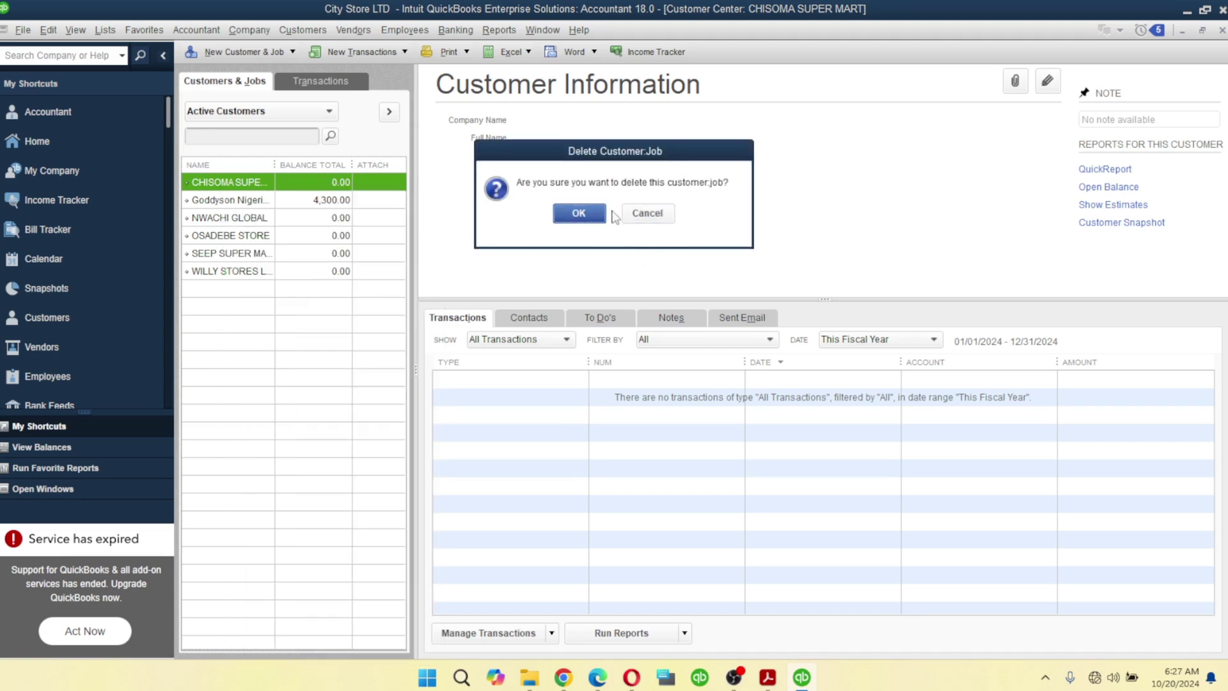
left_click(648, 216)
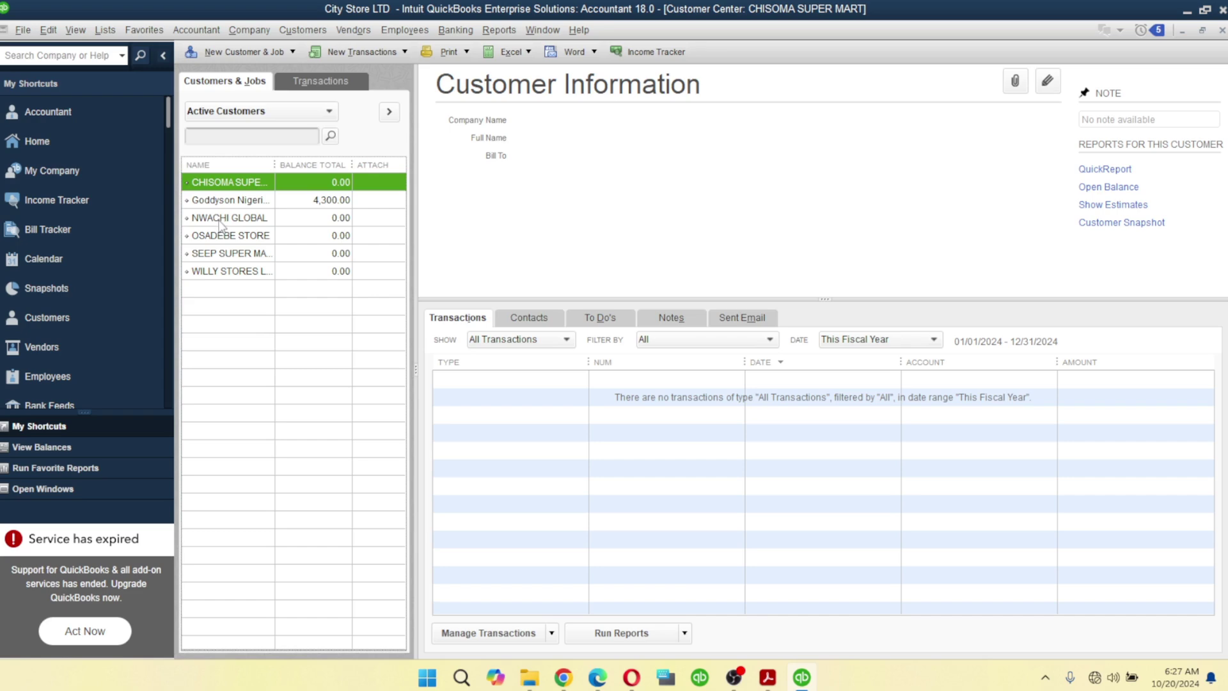
right_click(218, 218)
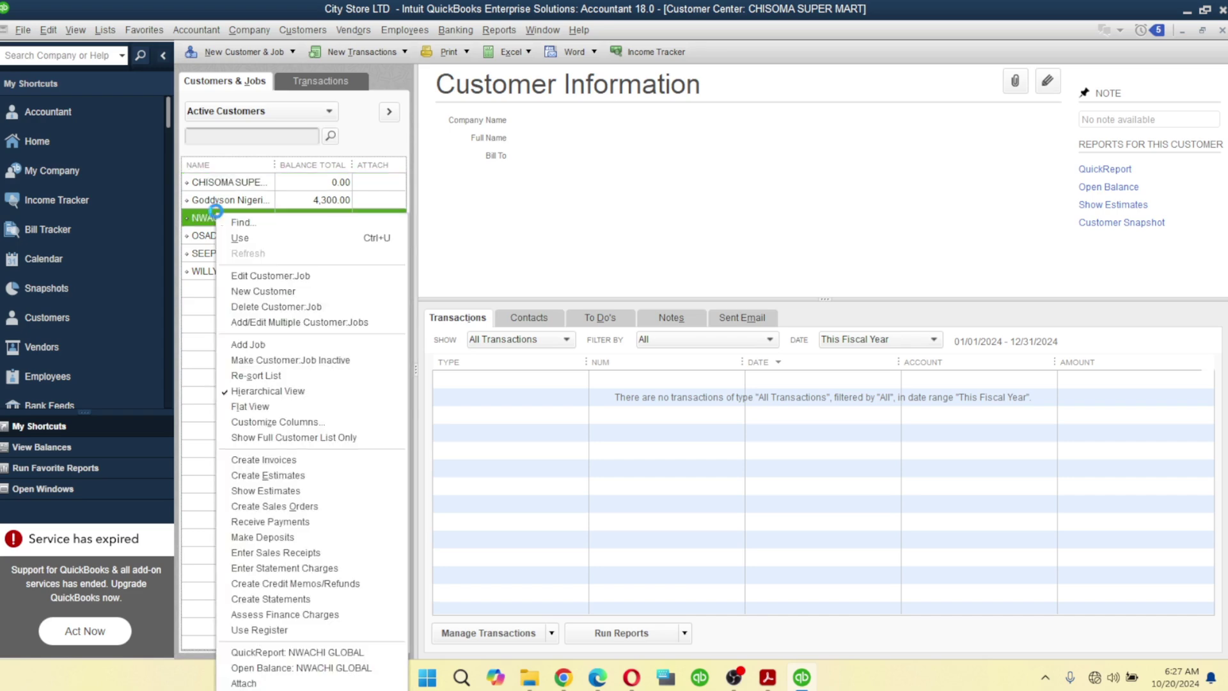
left_click(258, 276)
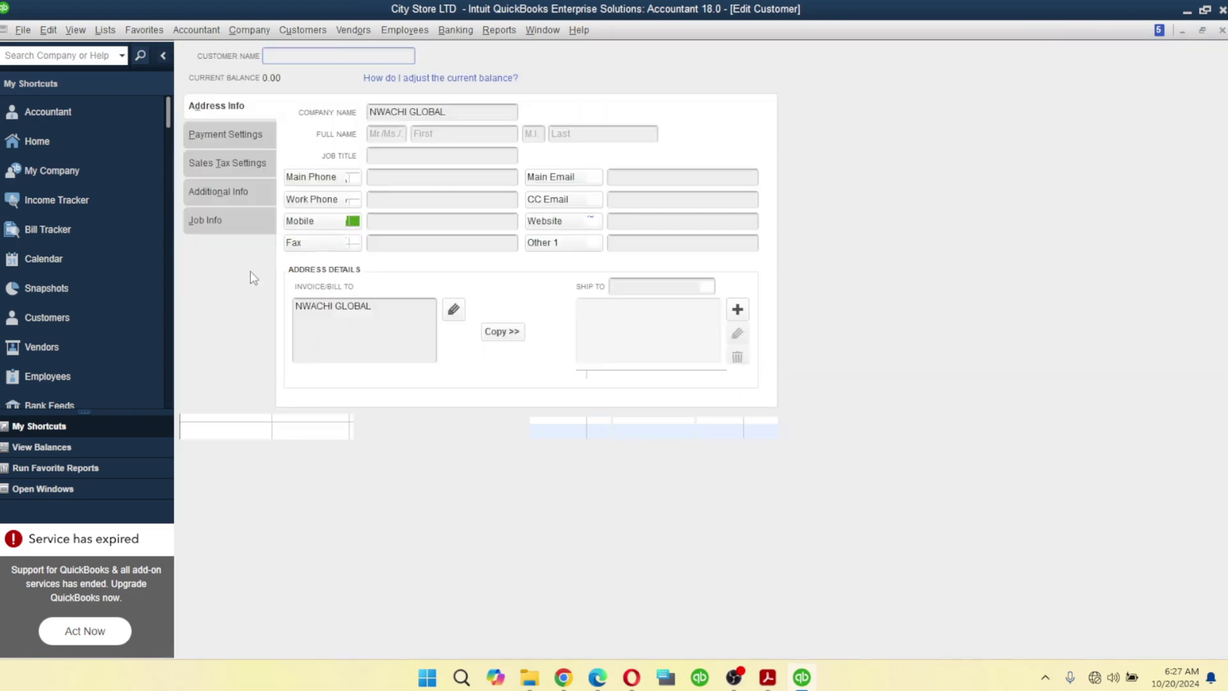
- Close NWACHI GLOBAL's edit form unchanged and browse OSADEBE, SEEP and CHISOMA SUPER MART
left_click(1222, 30)
left_click(232, 236)
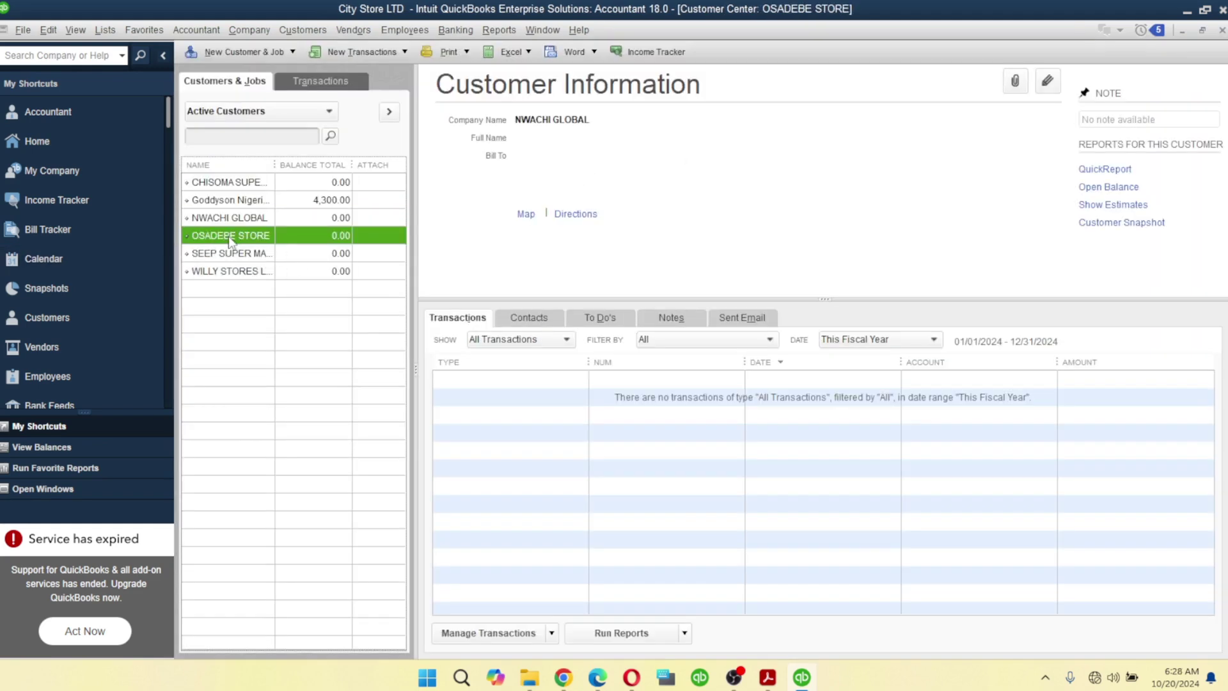
right_click(215, 258)
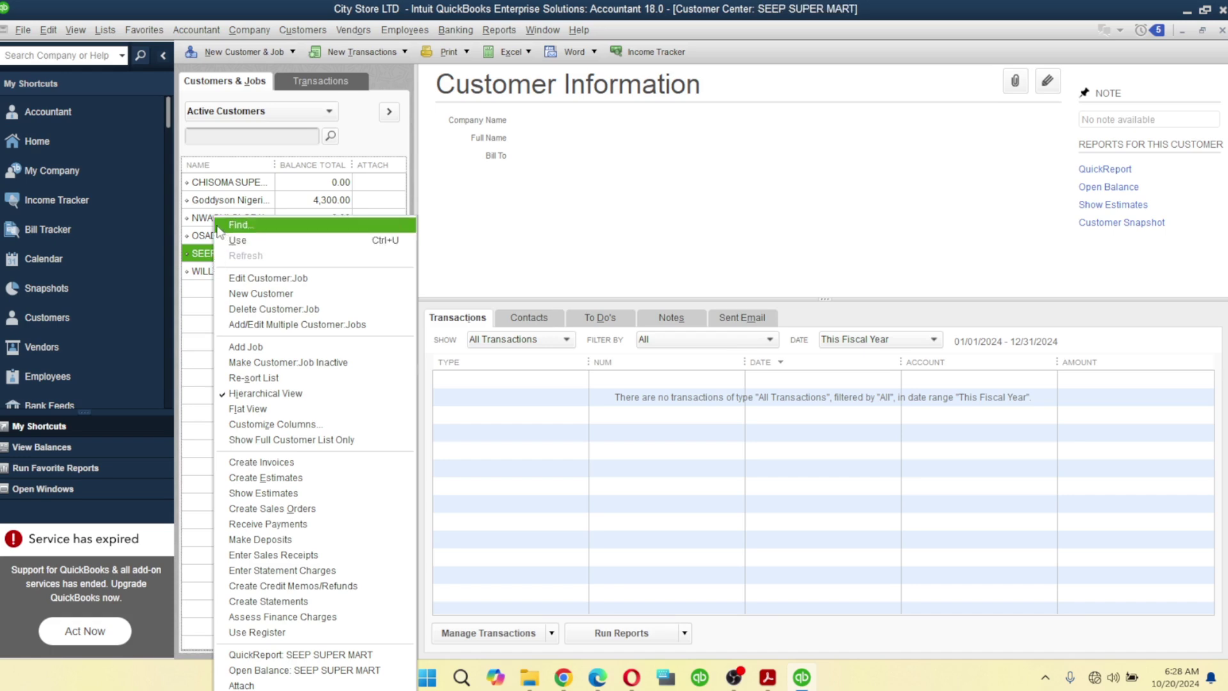
left_click(218, 186)
right_click(218, 189)
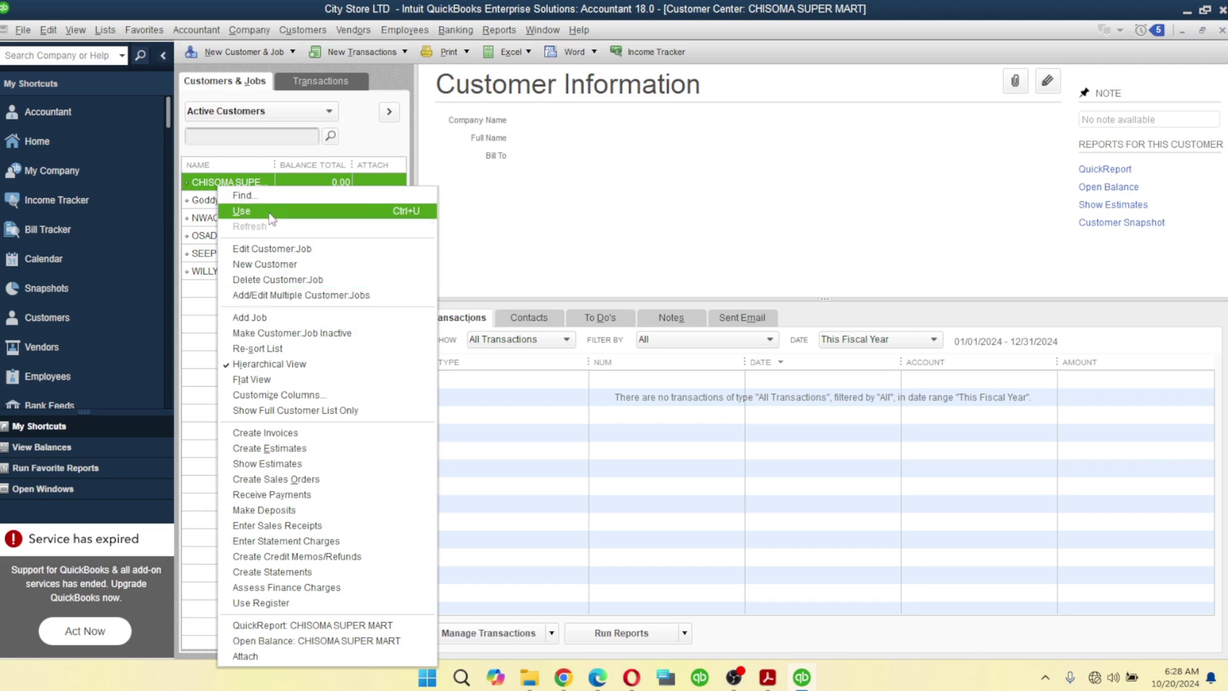
- Give CHISOMA SUPER MART its company name, keep it active and save, then return to Acrobat
left_click(574, 186)
double_click(240, 185)
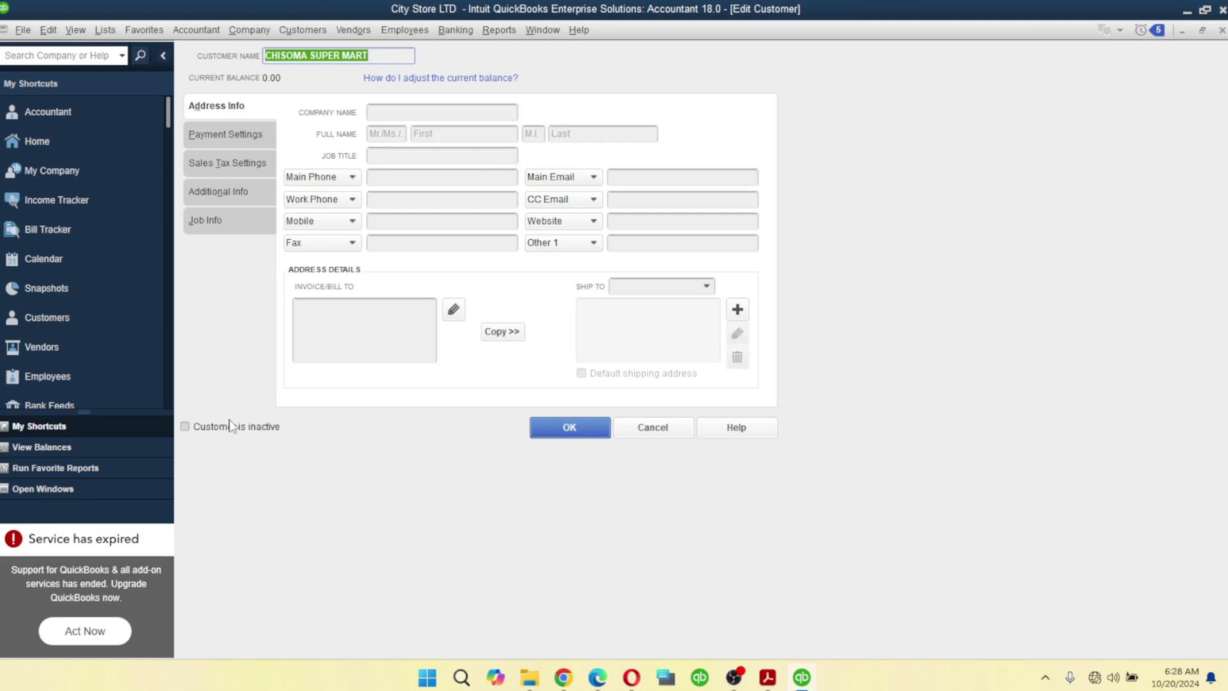
left_click(414, 114)
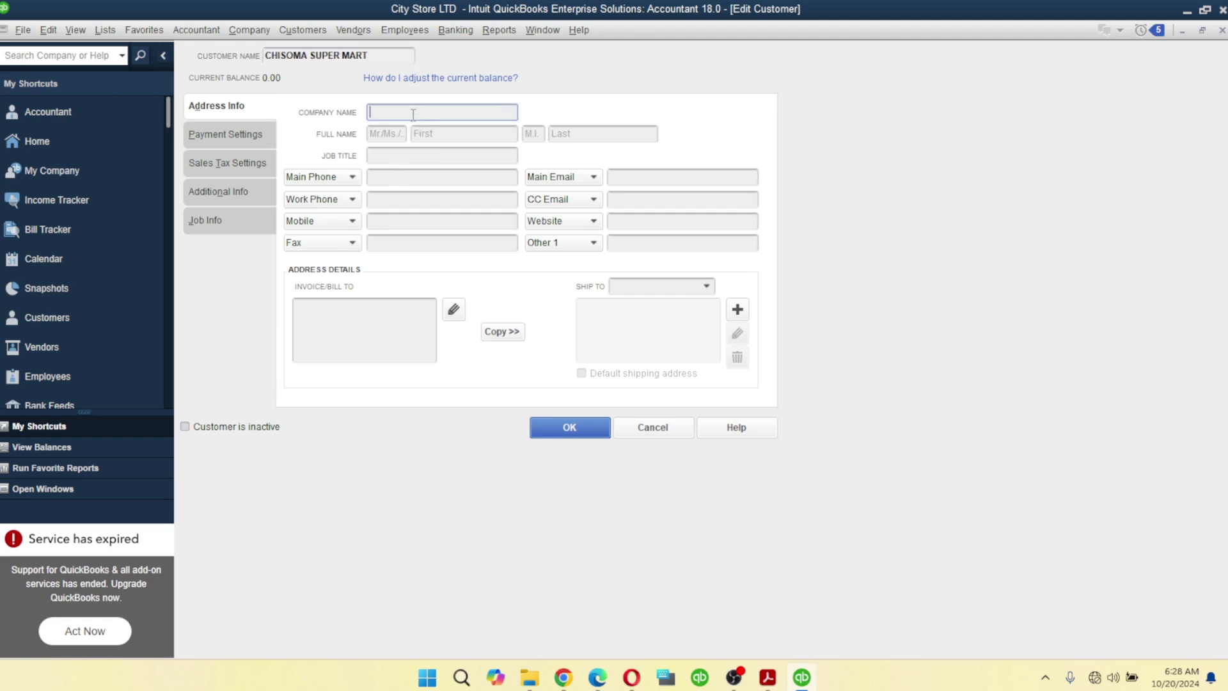
type("CHISOMA SUPER MART")
left_click(184, 426)
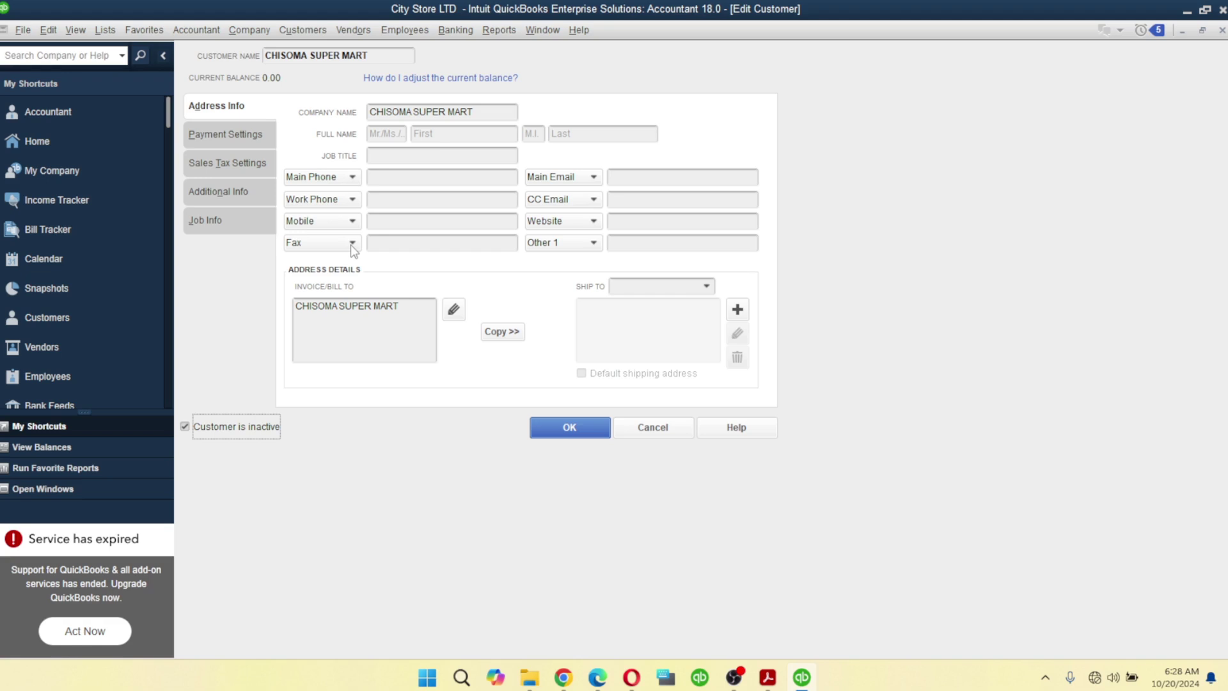
left_click(185, 427)
left_click(576, 437)
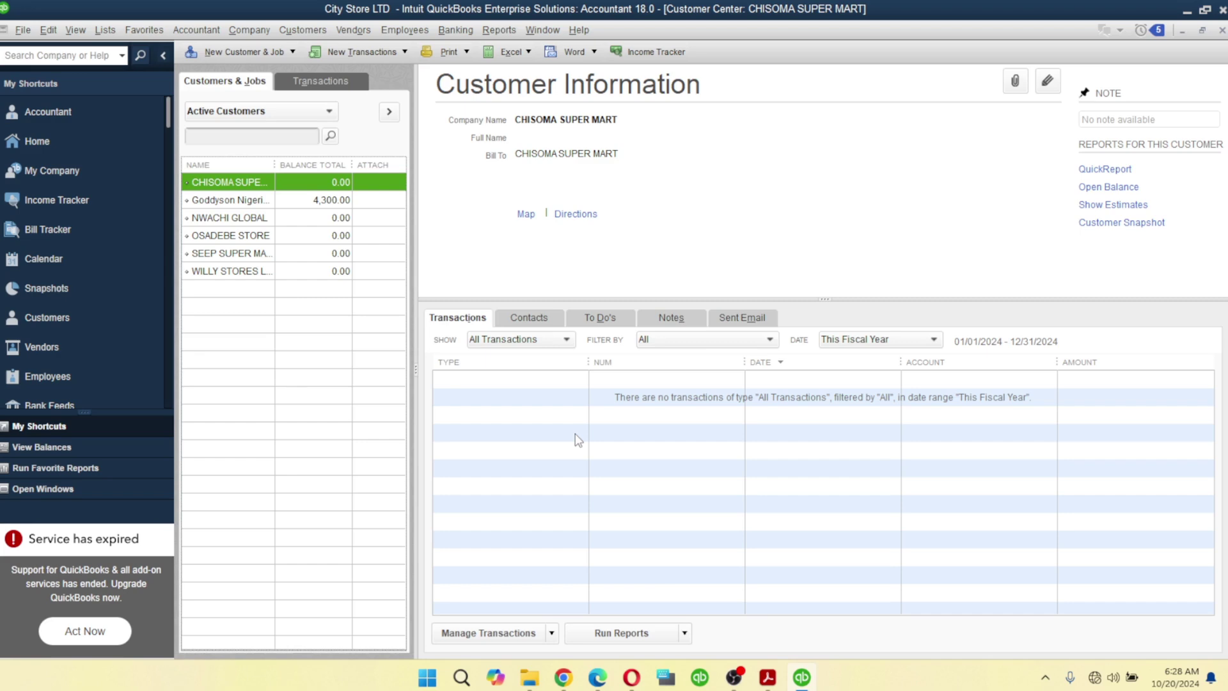
left_click(234, 199)
left_click(768, 677)
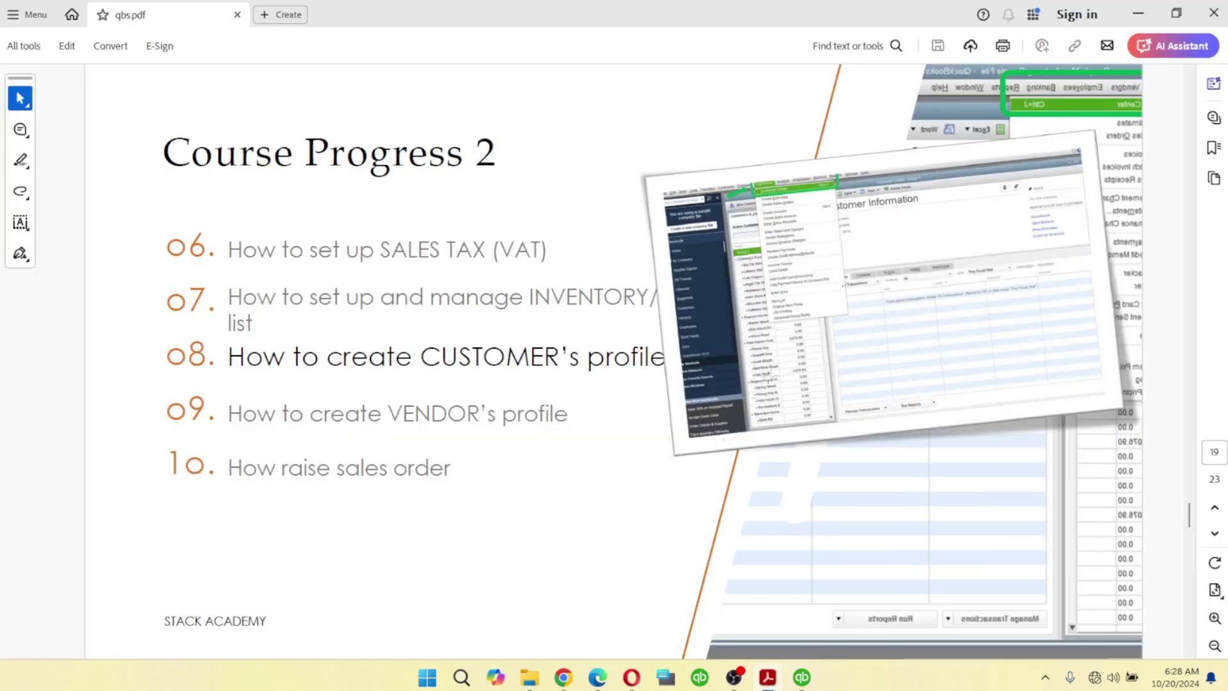